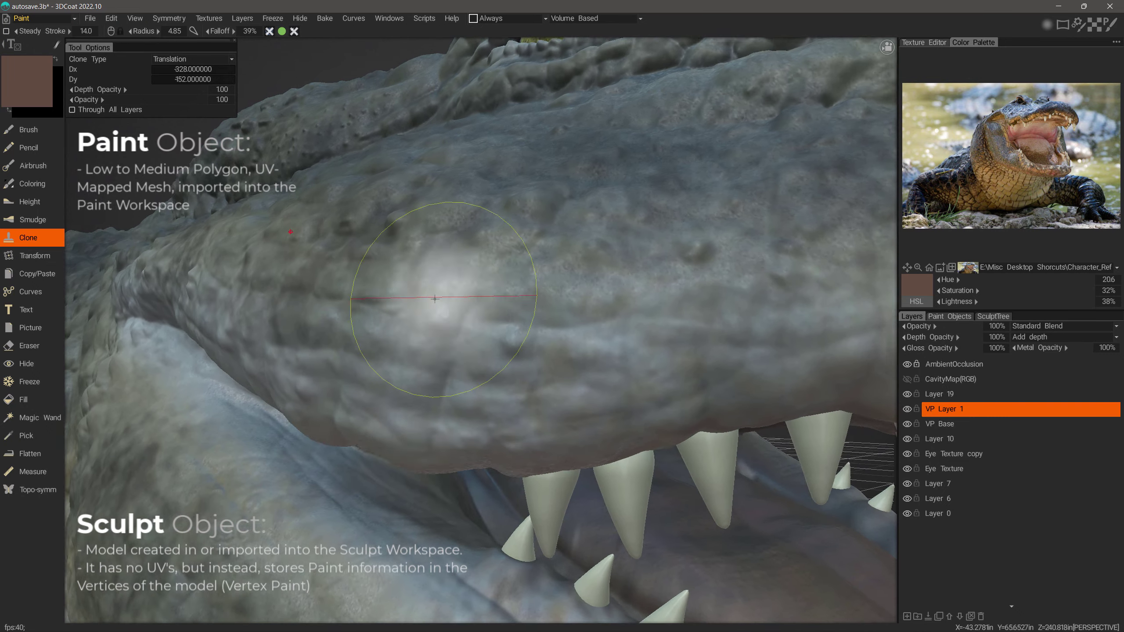
# Examine the crocodile's painted skin around the upper jaw, eye and mouth, both close up and from a distance.
pyautogui.keyDown('alt'); pyautogui.moveTo(352, 409); pyautogui.dragTo(364, 450, button='right'); pyautogui.keyUp('alt')
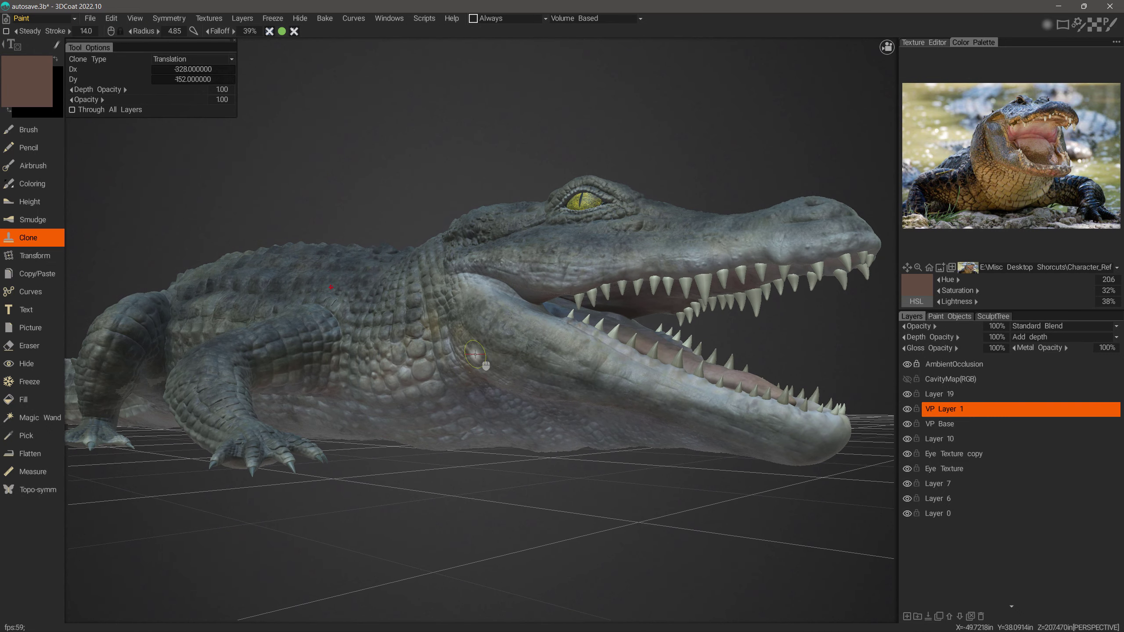
pyautogui.keyDown('alt'); pyautogui.moveTo(447, 425); pyautogui.dragTo(417, 346, button='right'); pyautogui.keyUp('alt')
pyautogui.scroll(2, 417, 345)
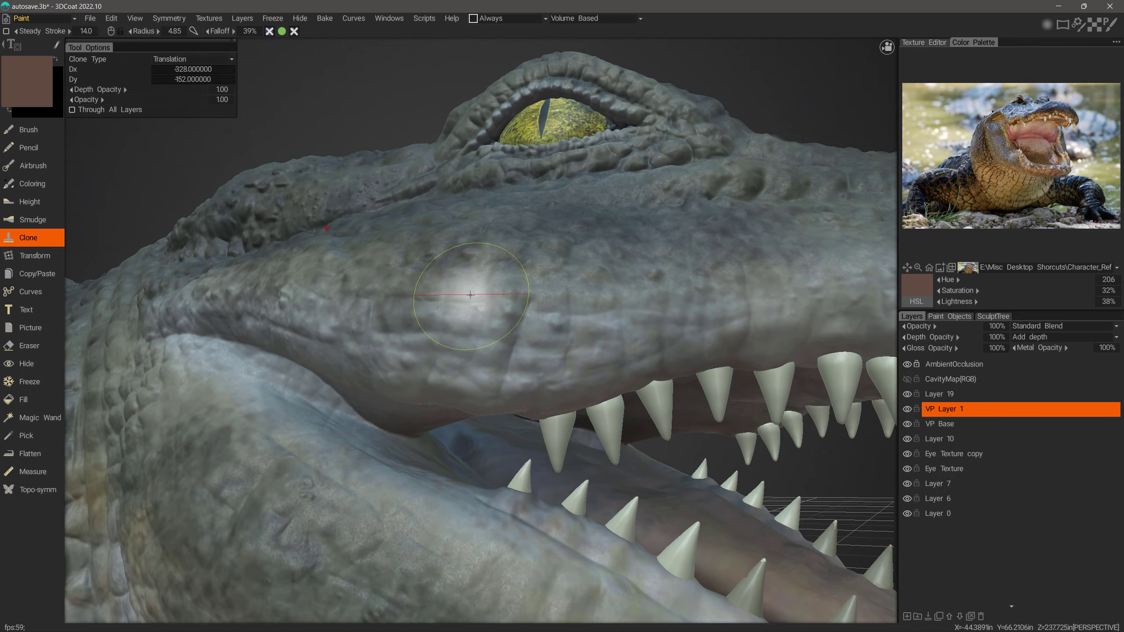
pyautogui.press('w')
pyautogui.keyDown('alt'); pyautogui.moveTo(416, 348); pyautogui.dragTo(367, 473); pyautogui.keyUp('alt')
pyautogui.scroll(-3, 368, 476)
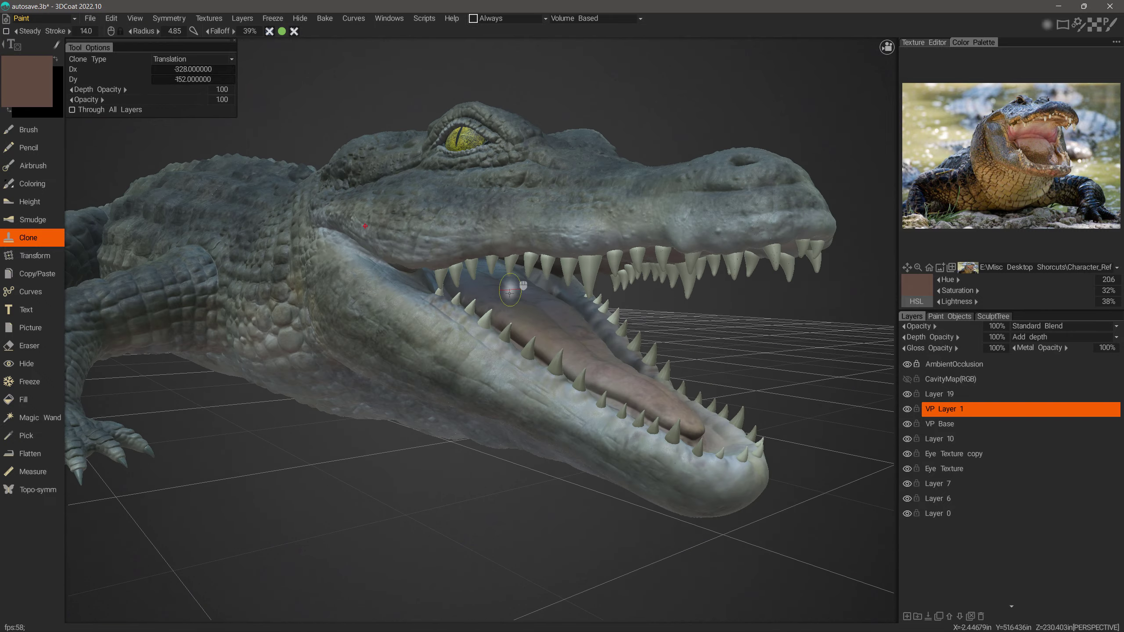
pyautogui.moveTo(544, 169)
pyautogui.keyDown('alt'); pyautogui.mouseDown()
pyautogui.moveTo(519, 165)
pyautogui.moveTo(544, 131)
pyautogui.moveTo(500, 137)
pyautogui.mouseUp(); pyautogui.keyUp('alt')
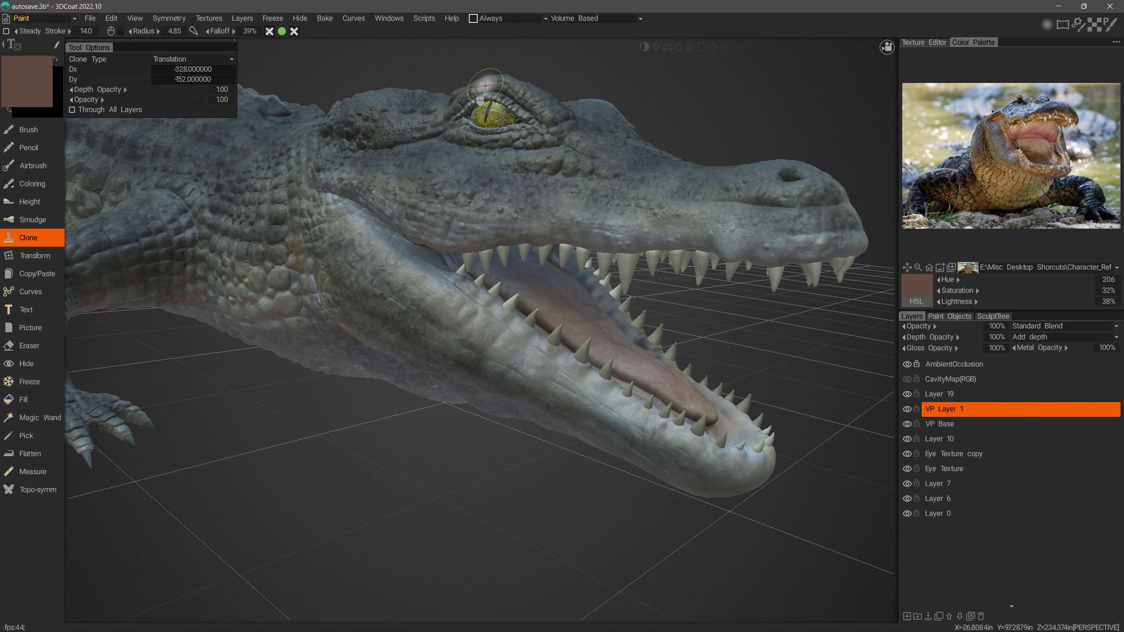
pyautogui.keyDown('alt'); pyautogui.moveTo(485, 84); pyautogui.dragTo(489, 98); pyautogui.keyUp('alt')
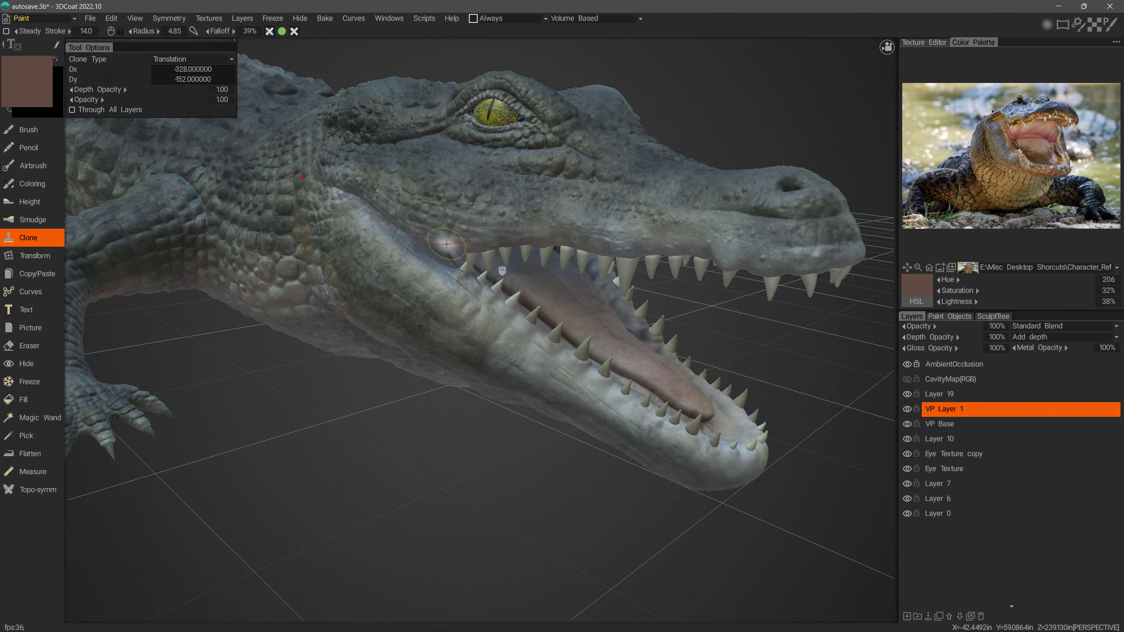
pyautogui.scroll(4, 480, 189)
pyautogui.keyDown('alt'); pyautogui.moveTo(480, 189); pyautogui.dragTo(480, 189); pyautogui.keyUp('alt')
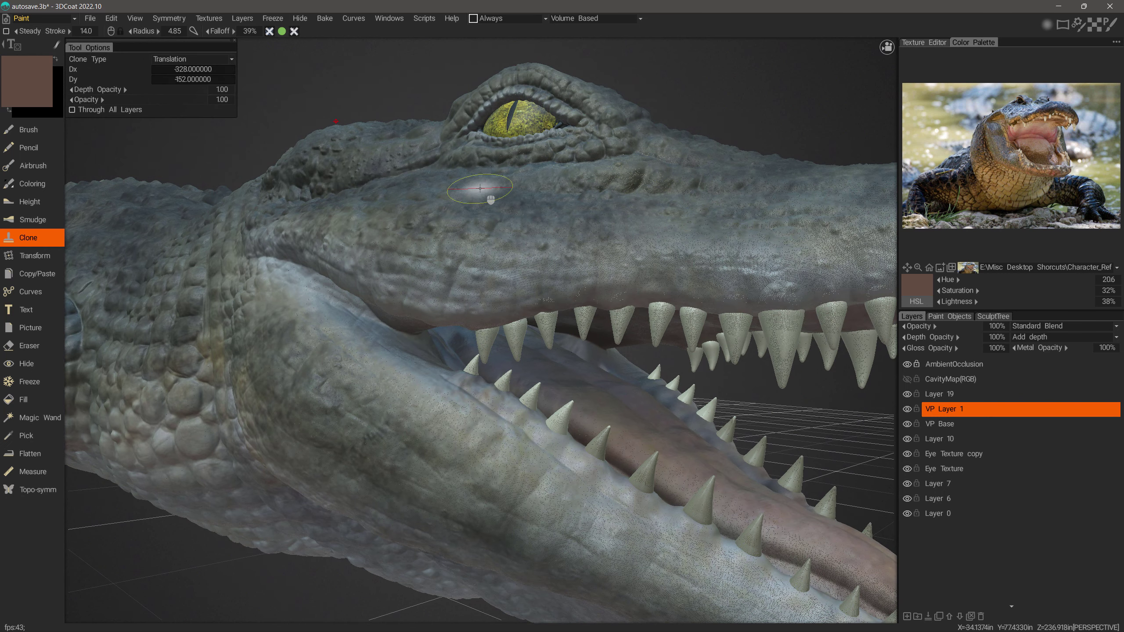
pyautogui.press('w')
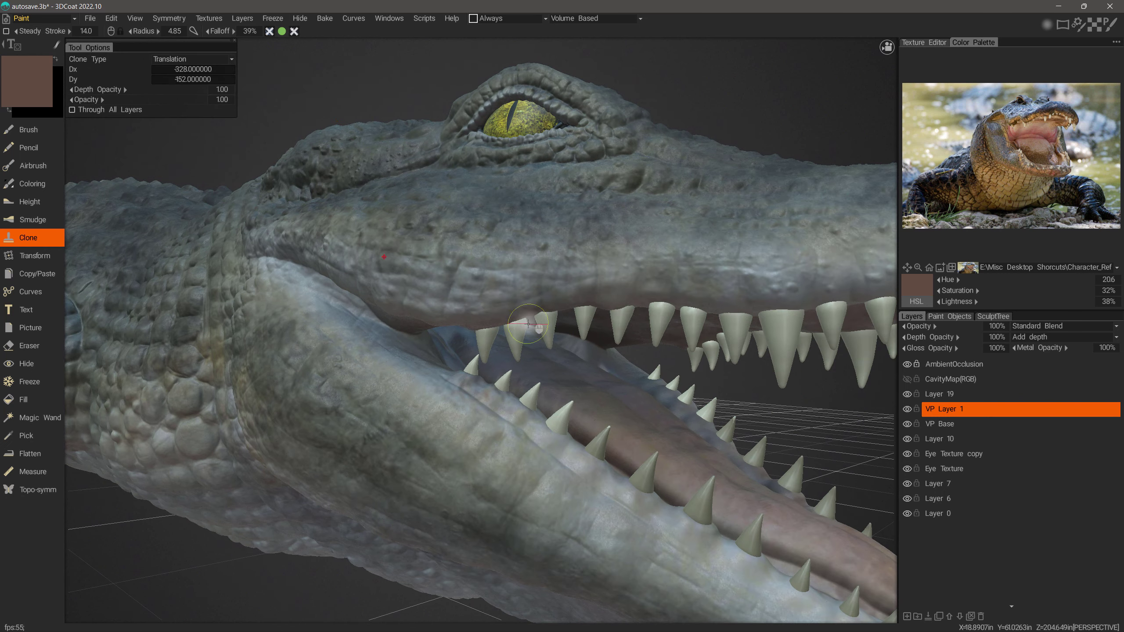
pyautogui.scroll(-5, 396, 438)
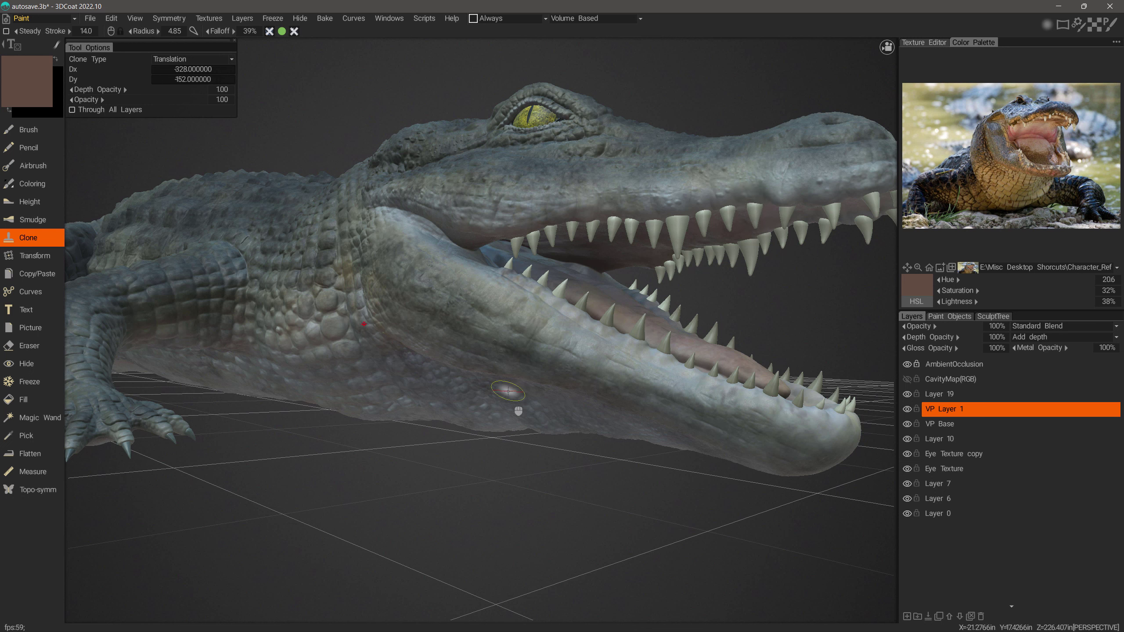
# Choose Translation as the clone type and pick a clone source on the rear of the lower jaw.
pyautogui.click(197, 59)
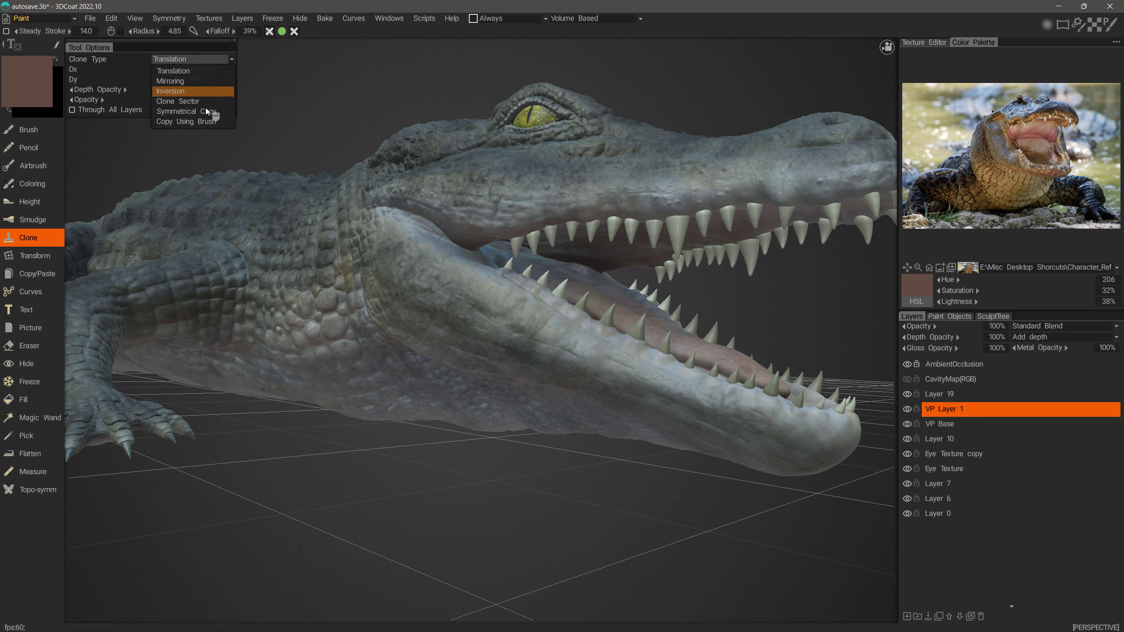
pyautogui.scroll(4, 211, 84)
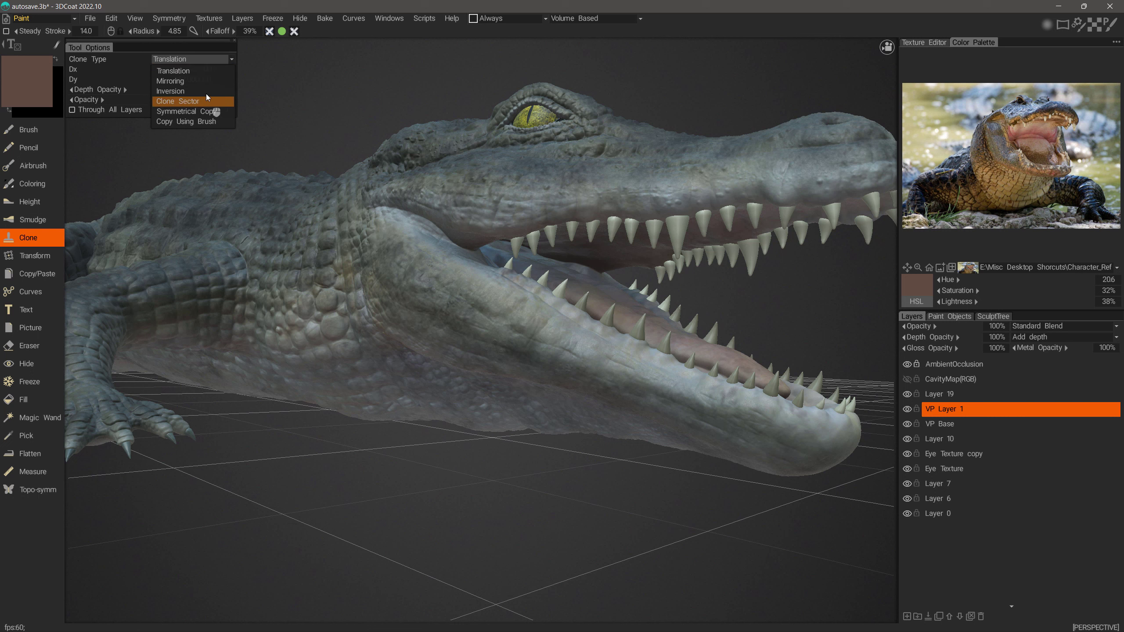
pyautogui.click(206, 70)
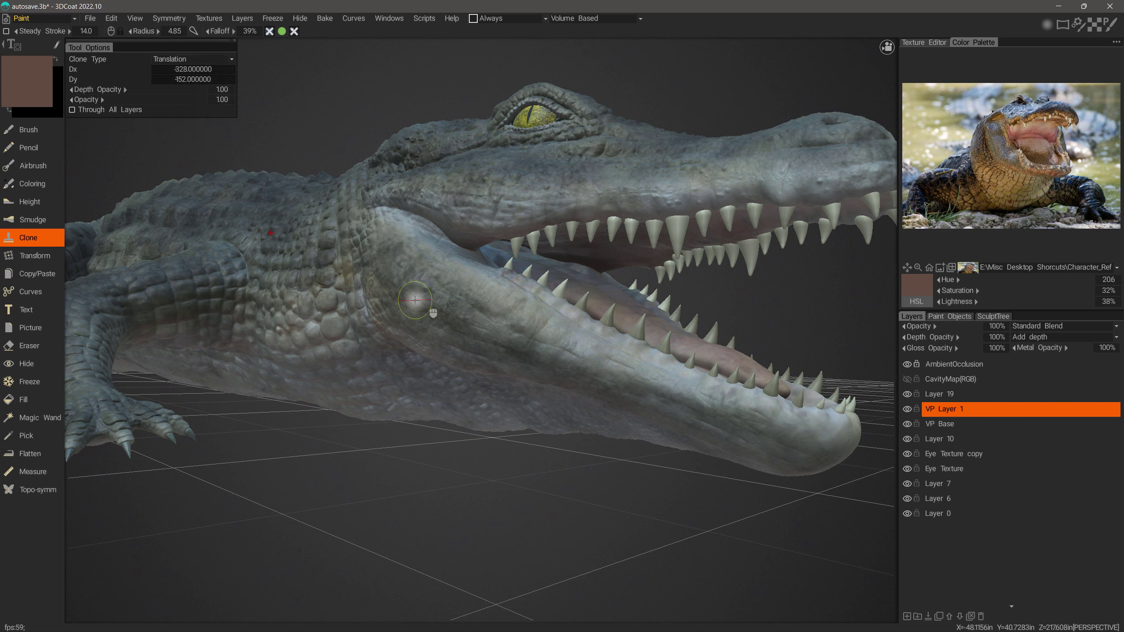
pyautogui.press('ctrl')
pyautogui.keyDown('ctrl'); pyautogui.click(438, 288); pyautogui.keyUp('ctrl')
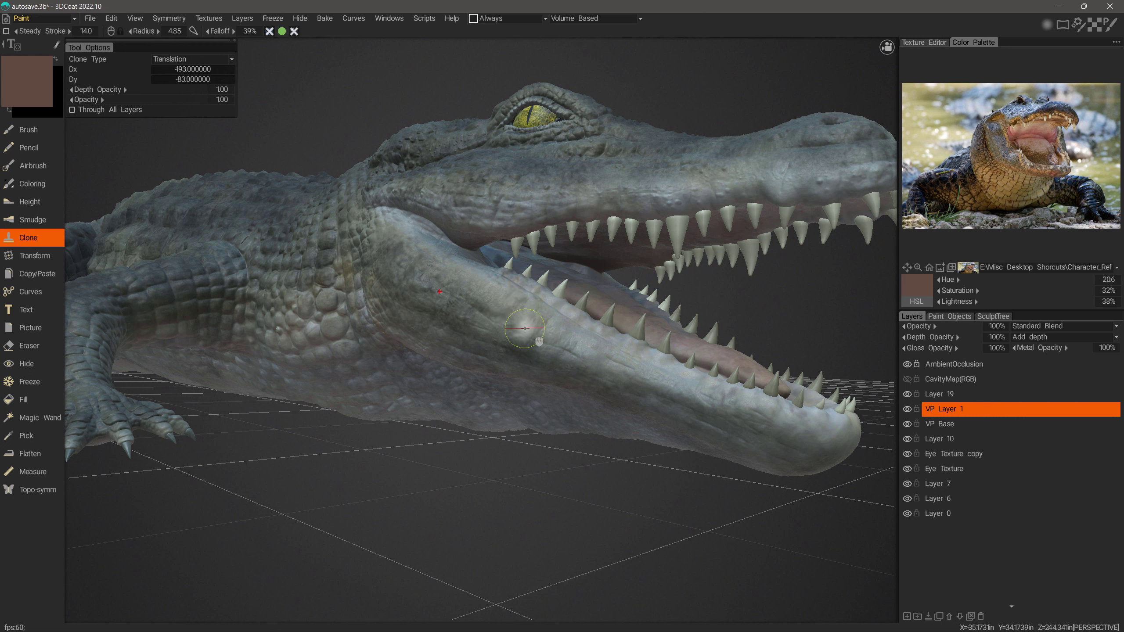
# Clone the sampled skin texture along the side of the lower jaw toward the chin.
pyautogui.click(550, 330)
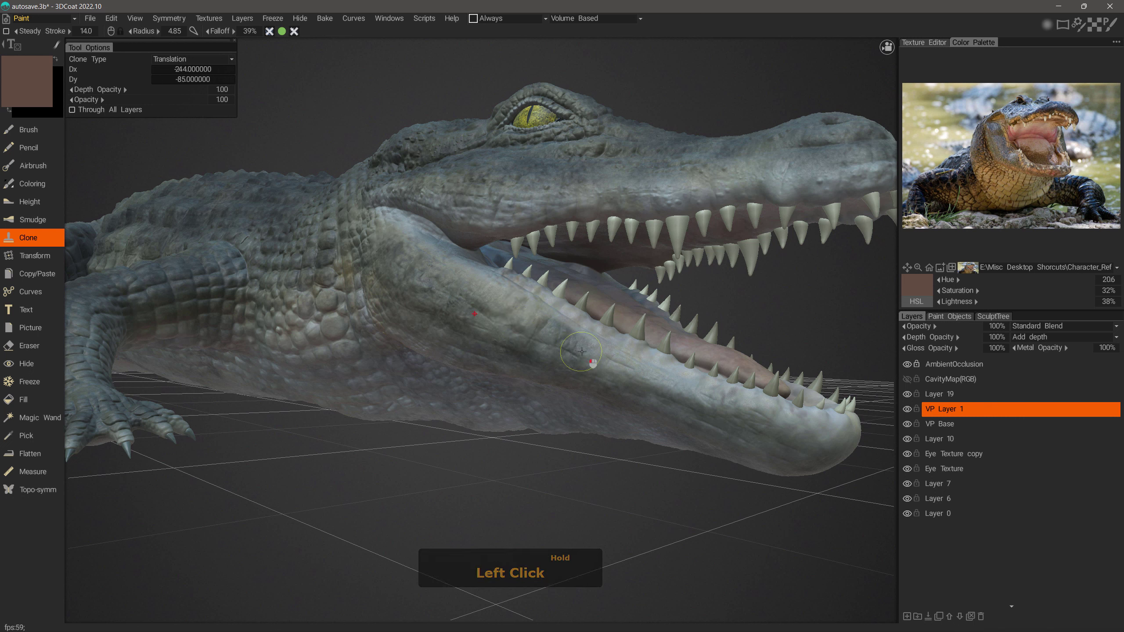
pyautogui.moveTo(622, 363); pyautogui.dragTo(689, 387)
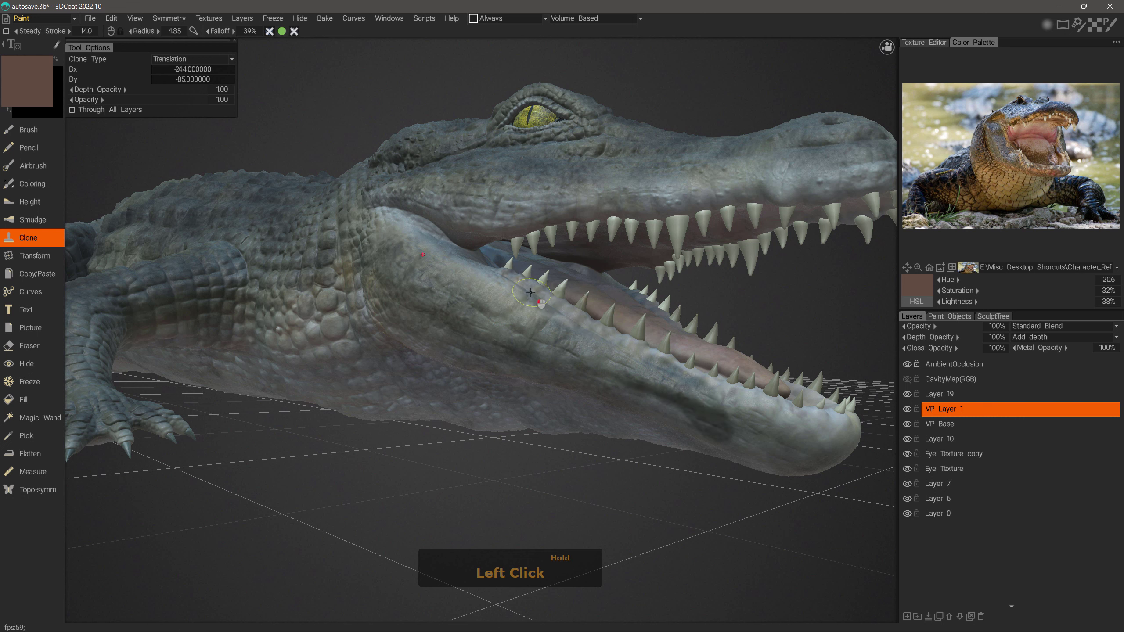
pyautogui.moveTo(555, 319)
pyautogui.mouseDown()
pyautogui.moveTo(644, 382)
pyautogui.moveTo(774, 434)
pyautogui.mouseUp()
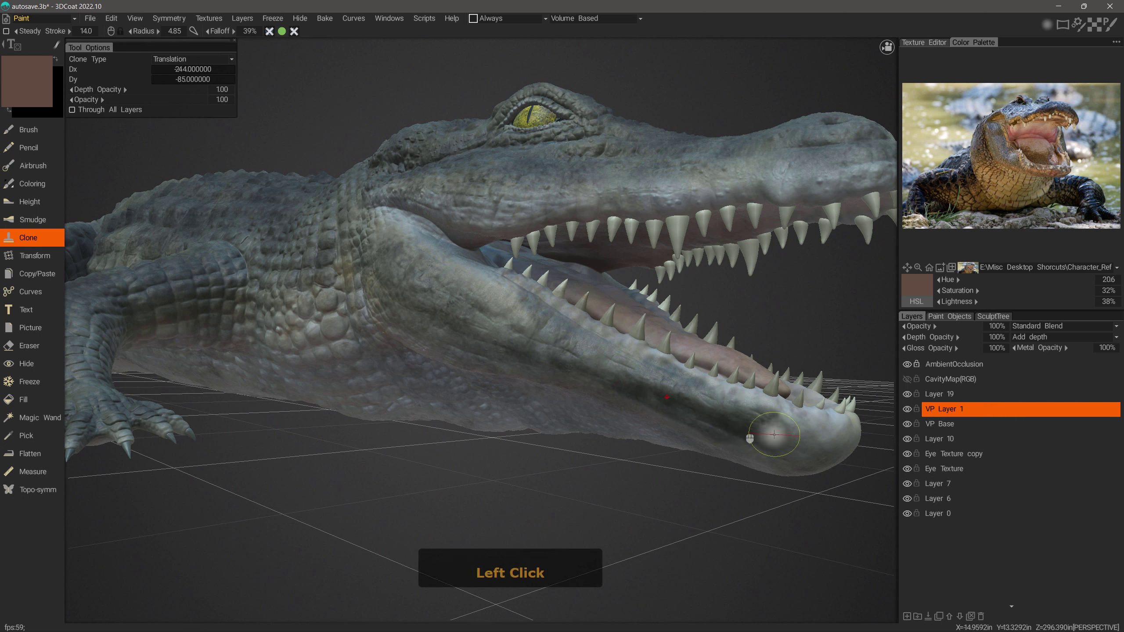
pyautogui.middleClick(774, 434)
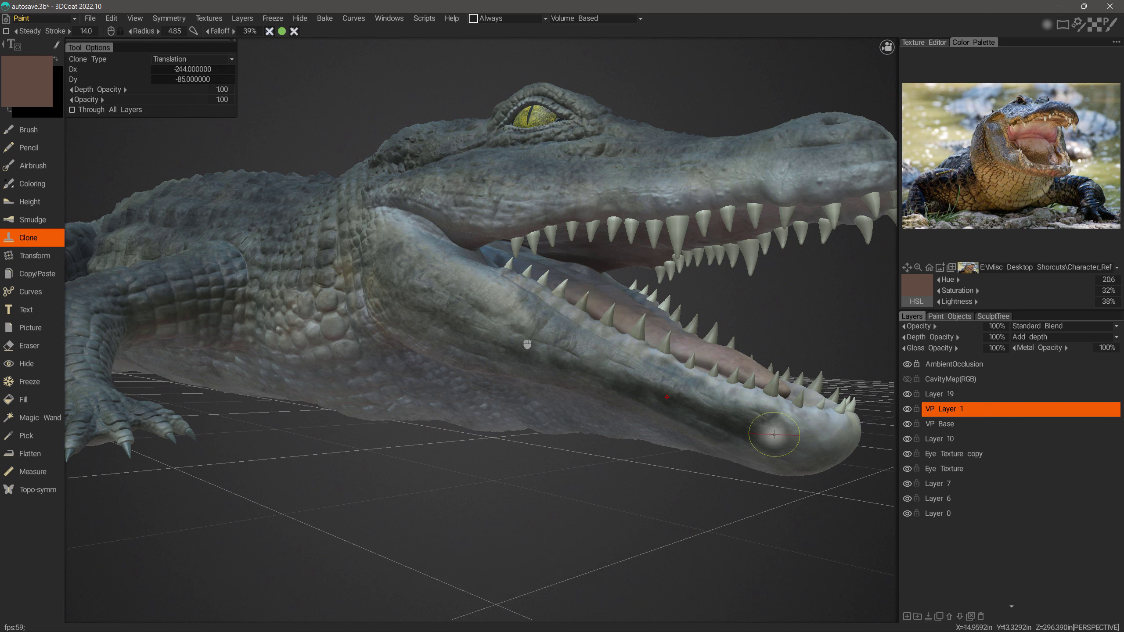
pyautogui.click(509, 325)
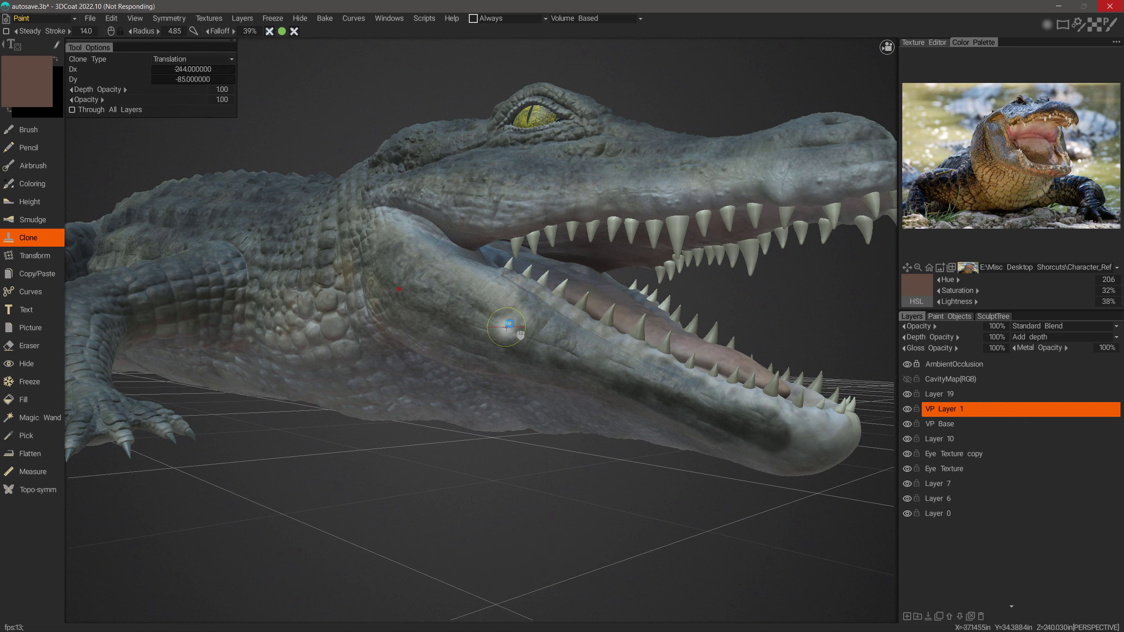
# Pick a new clone source on the rear lower jaw, then switch to Mirroring with its axis placed there.
pyautogui.click(201, 57)
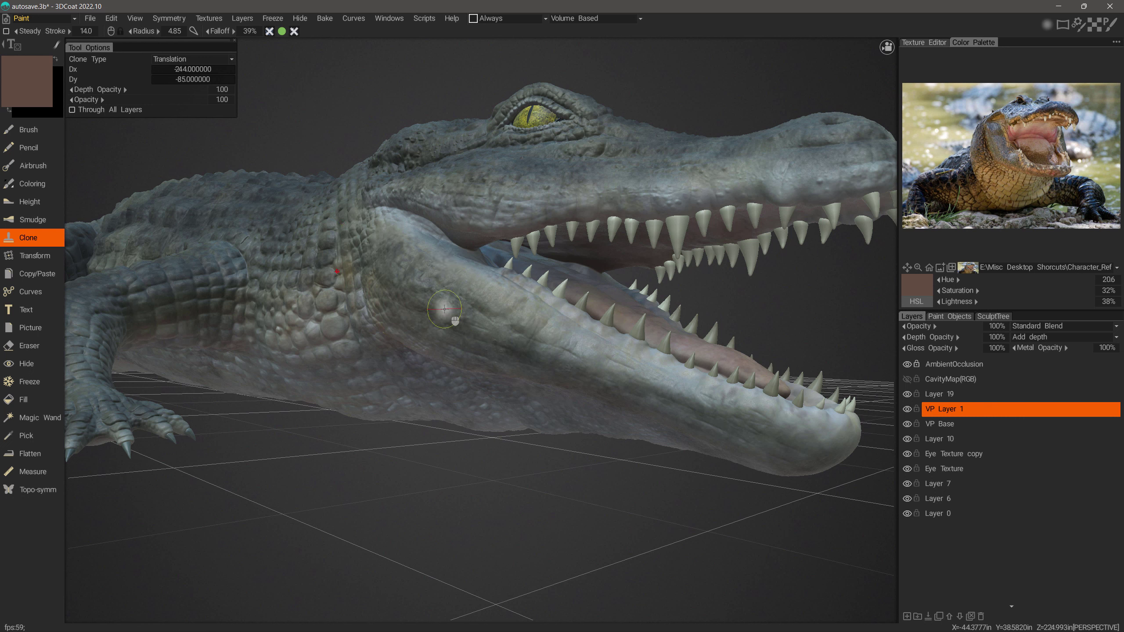
pyautogui.keyDown('ctrl'); pyautogui.click(418, 281); pyautogui.keyUp('ctrl')
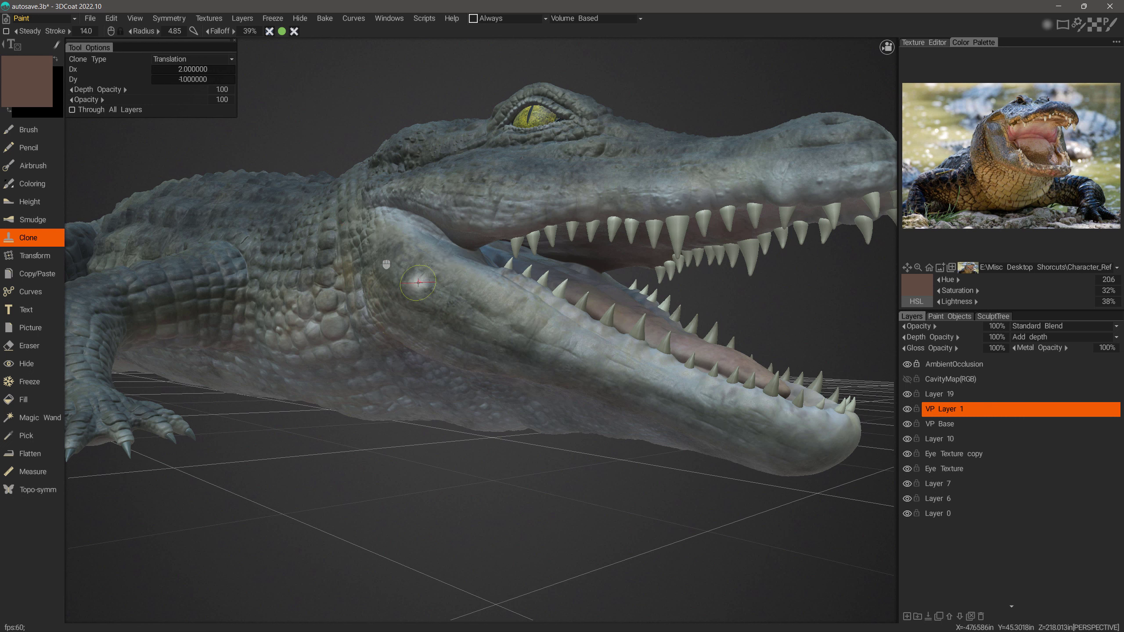
pyautogui.click(208, 60)
pyautogui.click(196, 80)
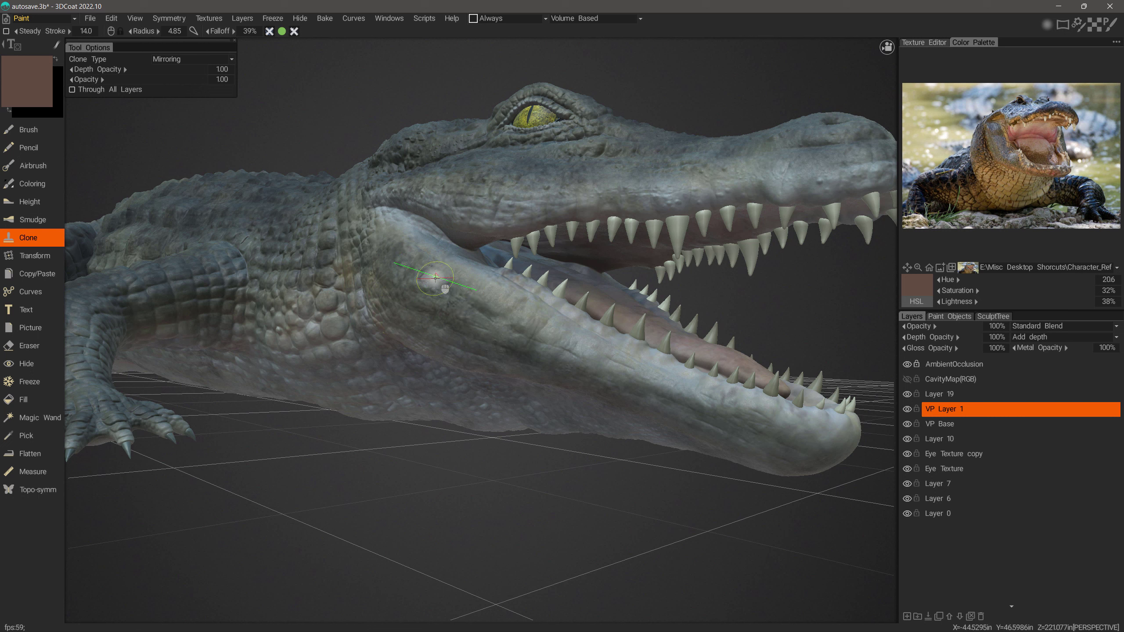
pyautogui.press('Escape')
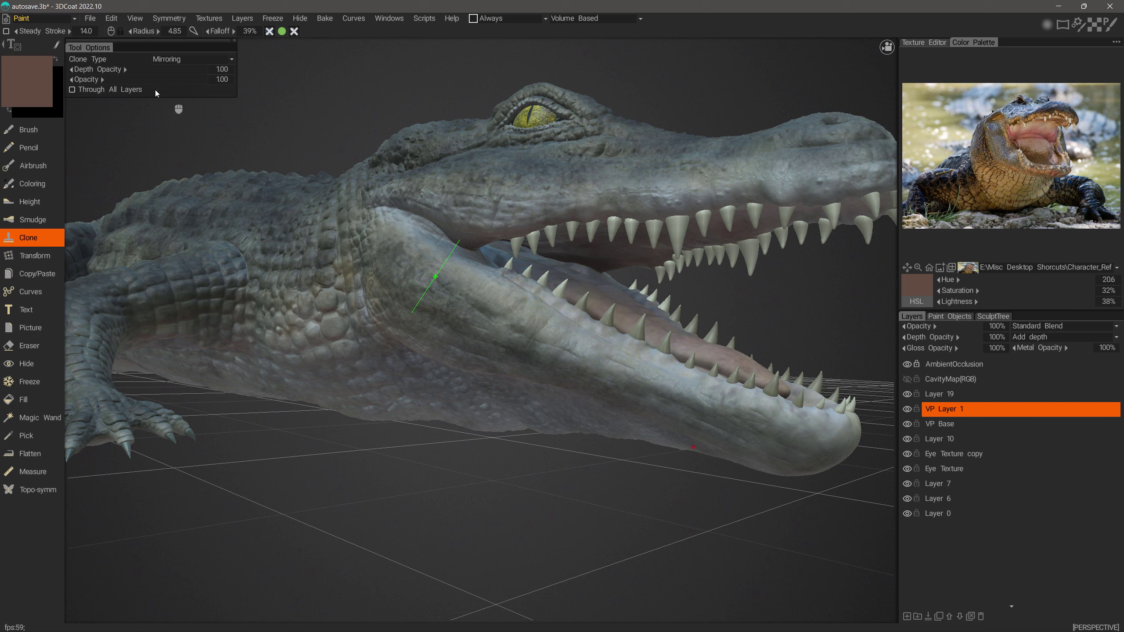
# Switch the clone type to Inversion and place its centre on the rear part of the lower jaw.
pyautogui.click(173, 59)
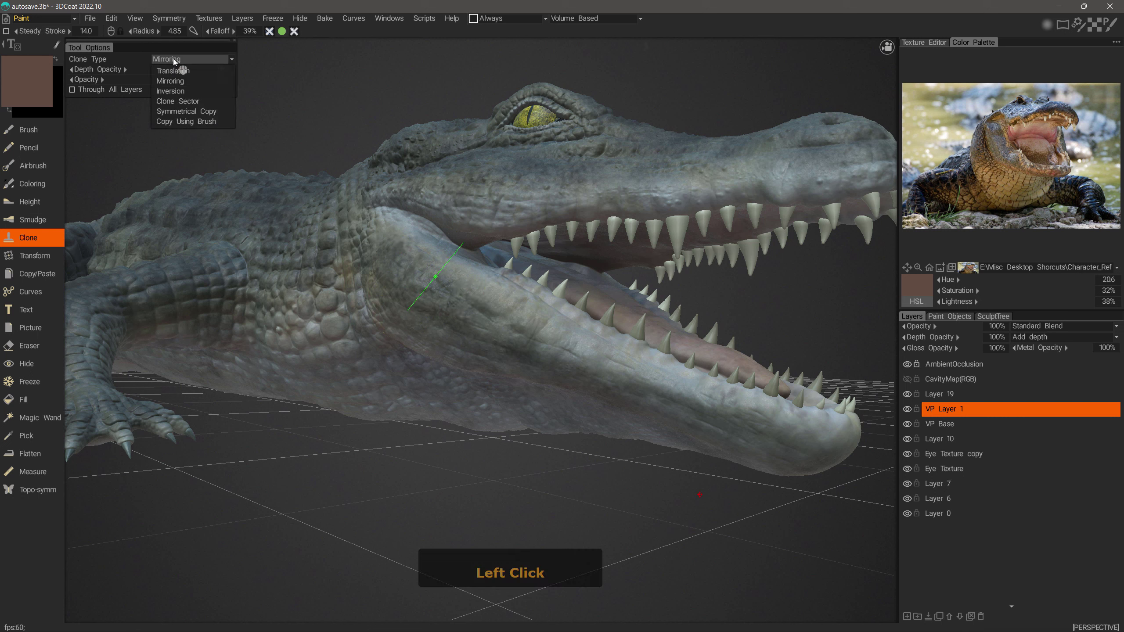
pyautogui.click(180, 91)
pyautogui.click(459, 303)
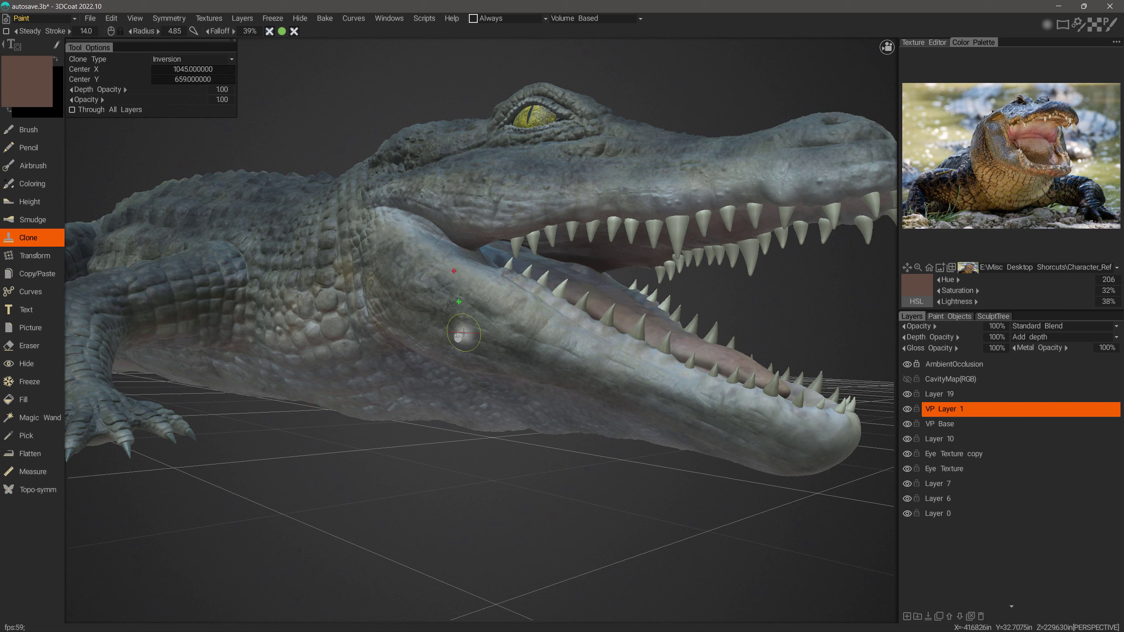
# Set up Clone Sector cloning with its centre behind the mouth corner on the lower jaw and 7 sectors.
pyautogui.click(175, 58)
pyautogui.click(189, 102)
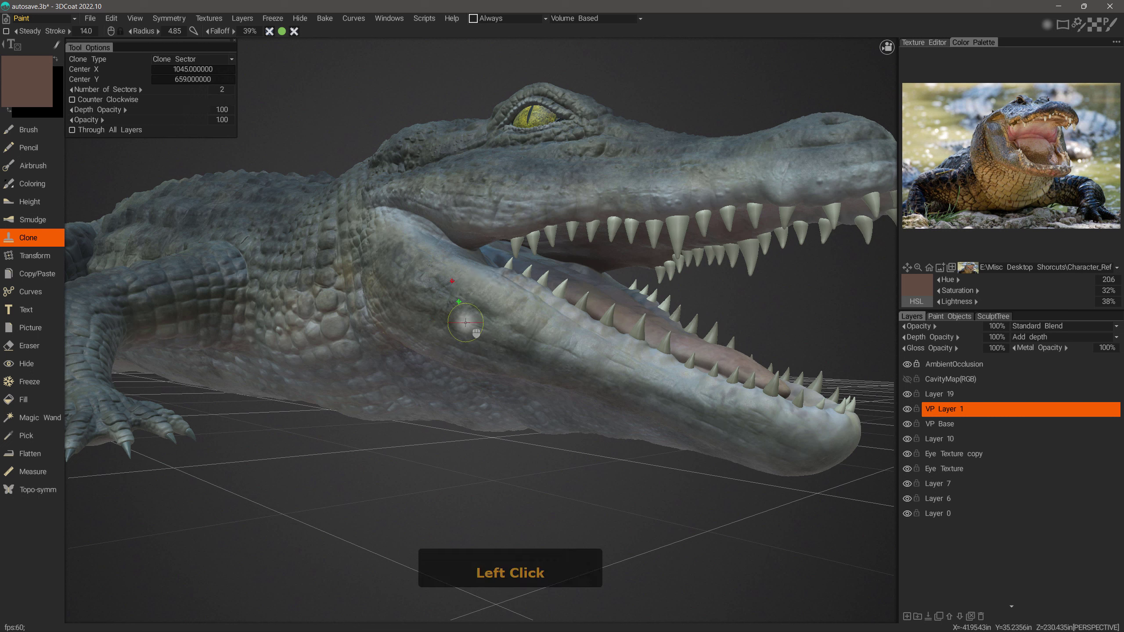
pyautogui.press('ctrl')
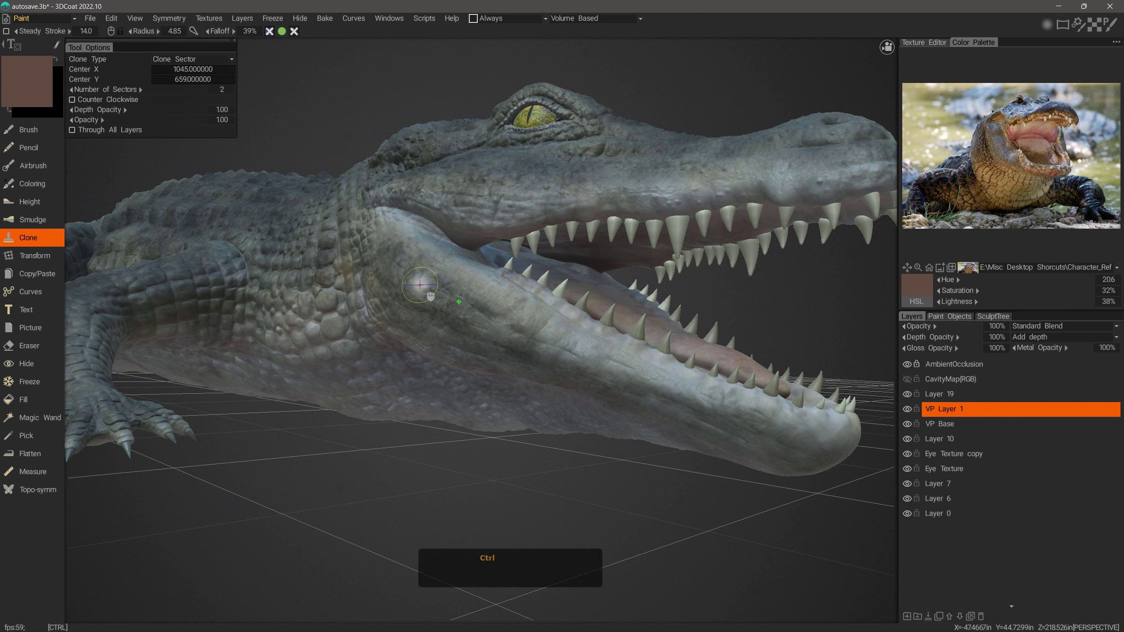
pyautogui.keyDown('ctrl'); pyautogui.click(418, 280); pyautogui.keyUp('ctrl')
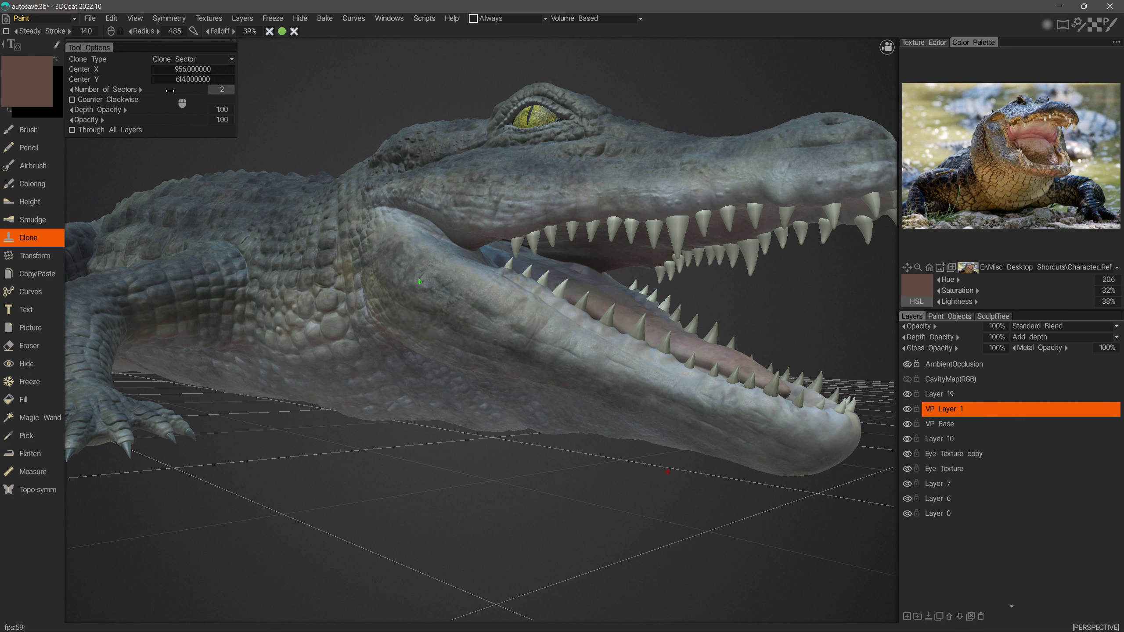
pyautogui.moveTo(170, 91); pyautogui.dragTo(175, 90)
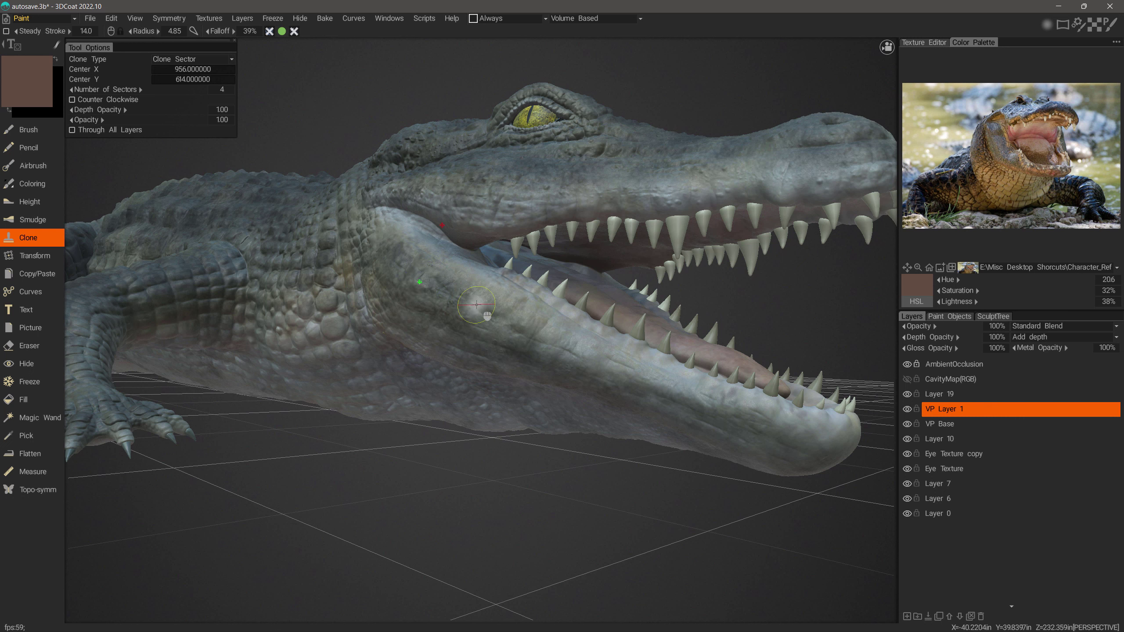
pyautogui.moveTo(181, 90); pyautogui.dragTo(219, 93)
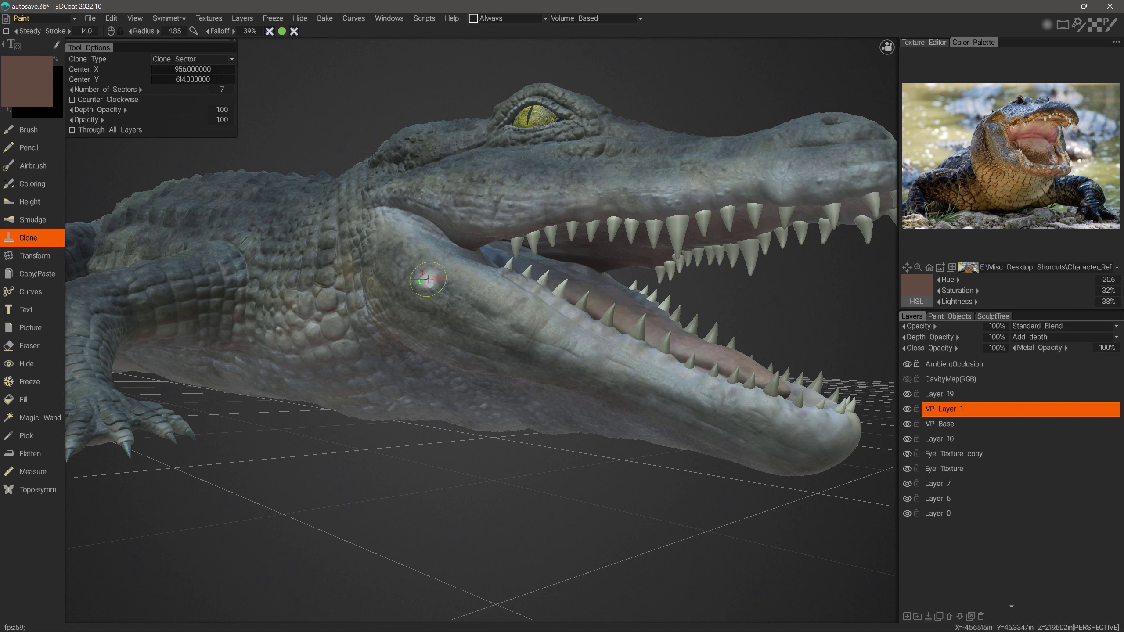
# Turn on mirror symmetry across the crocodile's lengthwise centre plane.
pyautogui.click(179, 59)
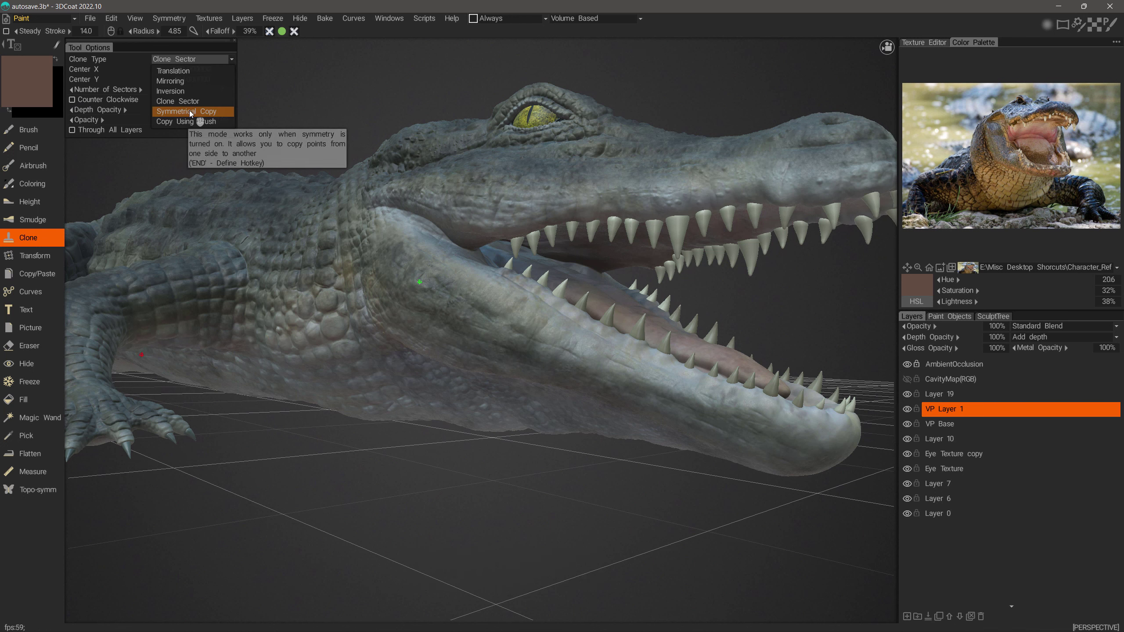
pyautogui.moveTo(487, 168)
pyautogui.keyDown('alt'); pyautogui.mouseDown()
pyautogui.moveTo(408, 203)
pyautogui.moveTo(600, 235)
pyautogui.moveTo(592, 206)
pyautogui.moveTo(622, 221)
pyautogui.moveTo(600, 219)
pyautogui.mouseUp(); pyautogui.keyUp('alt')
pyautogui.press('s')
pyautogui.click(544, 177)
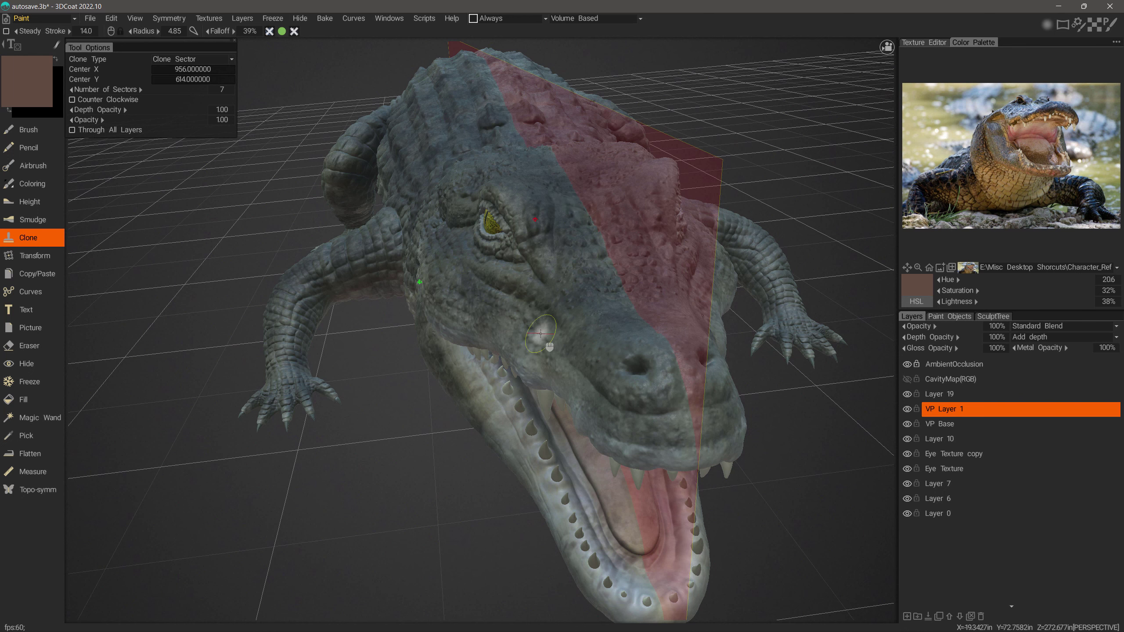
# Set the clone type to Symmetrical Copy with the opposite side of the crocodile's head in view.
pyautogui.moveTo(541, 333); pyautogui.dragTo(608, 289, button='right')
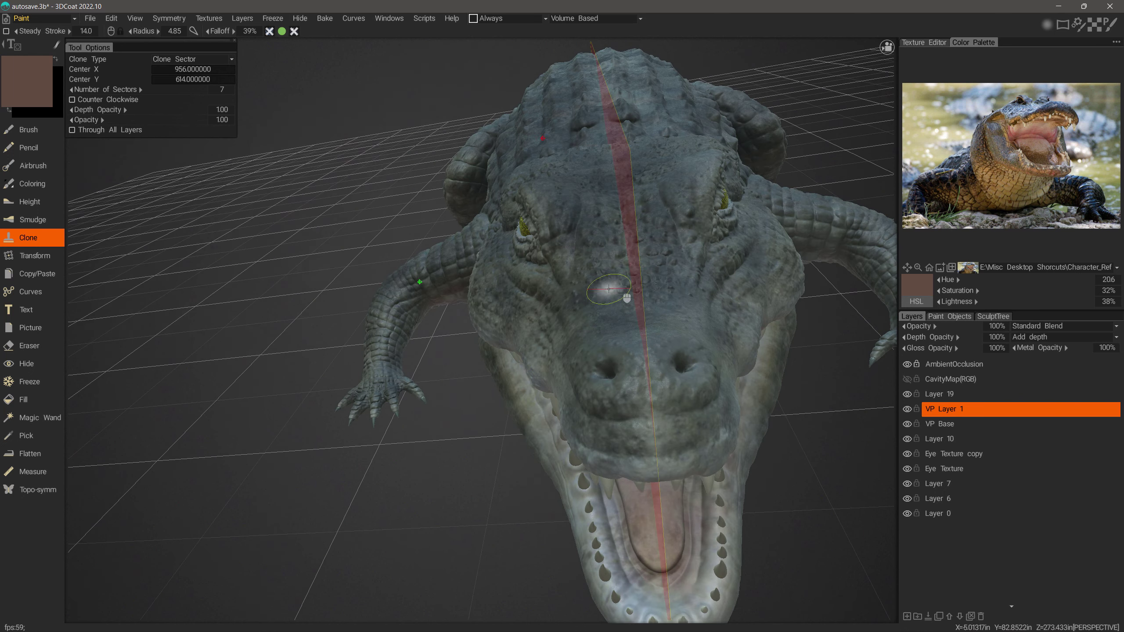
pyautogui.moveTo(732, 350); pyautogui.dragTo(588, 355, button='right')
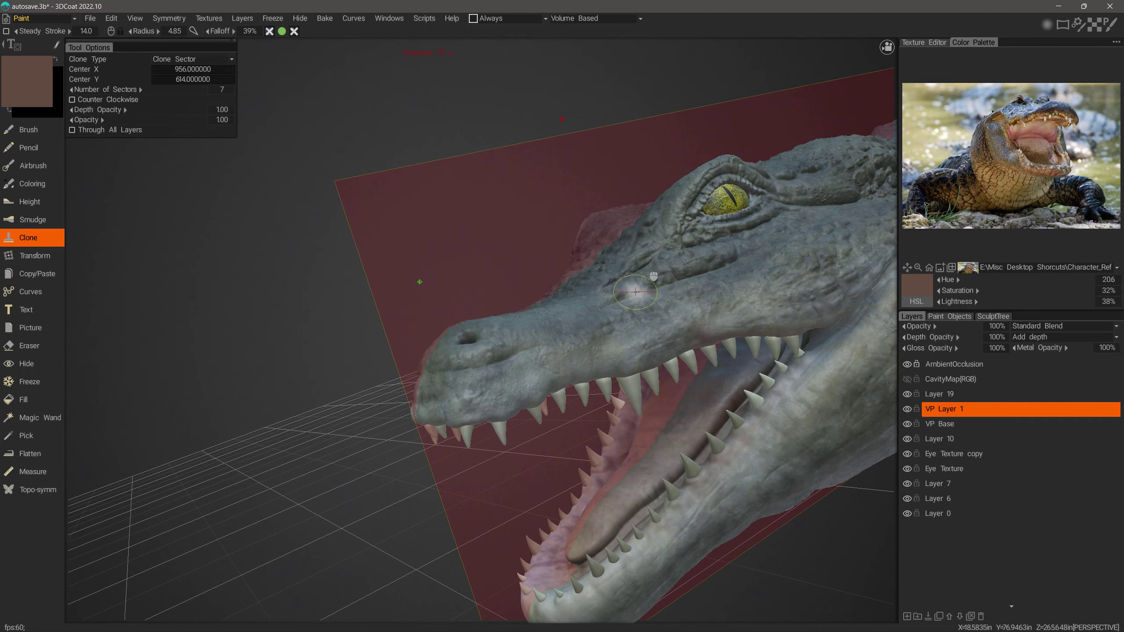
pyautogui.moveTo(635, 292); pyautogui.dragTo(597, 336, button='right')
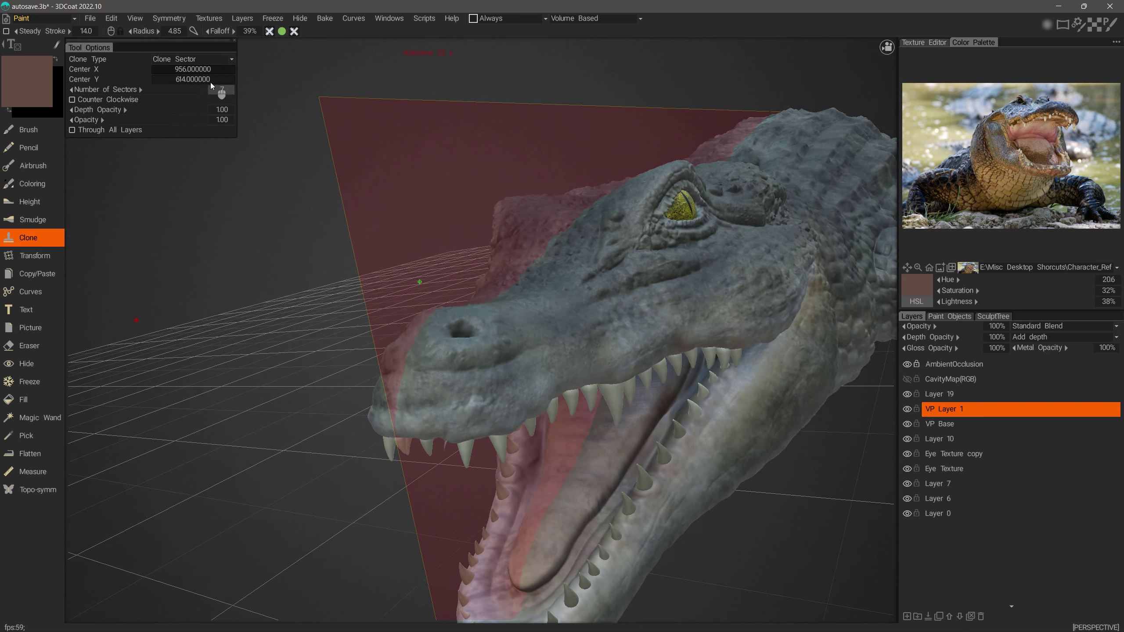
pyautogui.moveTo(211, 83); pyautogui.dragTo(186, 62, button='right')
pyautogui.click(186, 59)
pyautogui.click(188, 108)
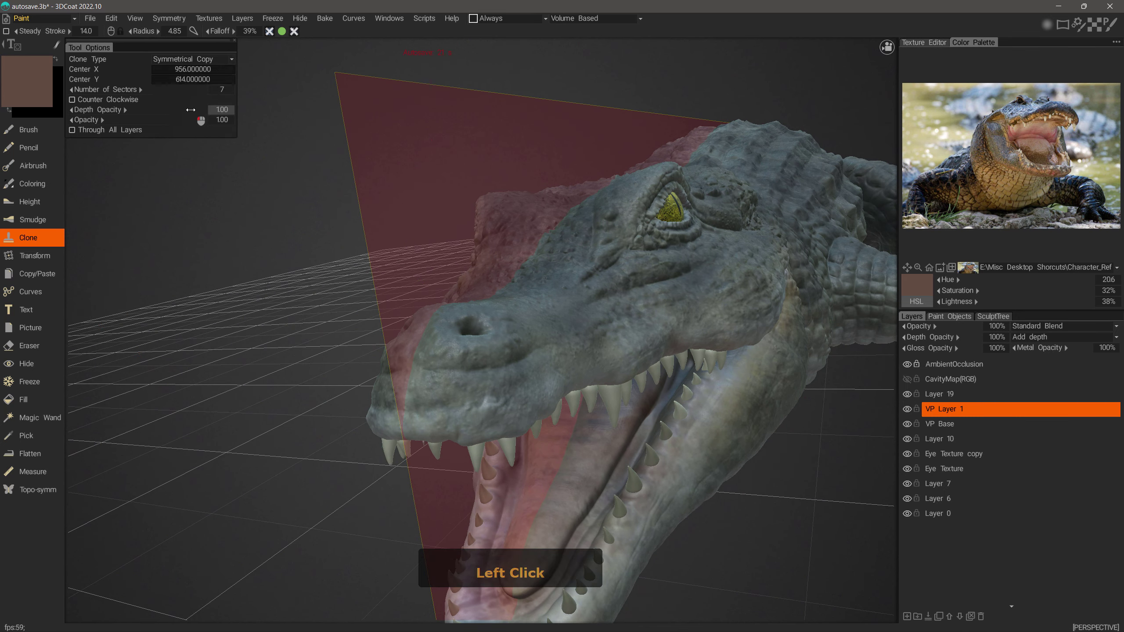
# Paint Symmetrical Copy strokes along the side of the crocodile's snout above the upper teeth.
pyautogui.moveTo(578, 327)
pyautogui.mouseDown(button='right')
pyautogui.moveTo(592, 354)
pyautogui.moveTo(574, 327)
pyautogui.mouseUp(button='right')
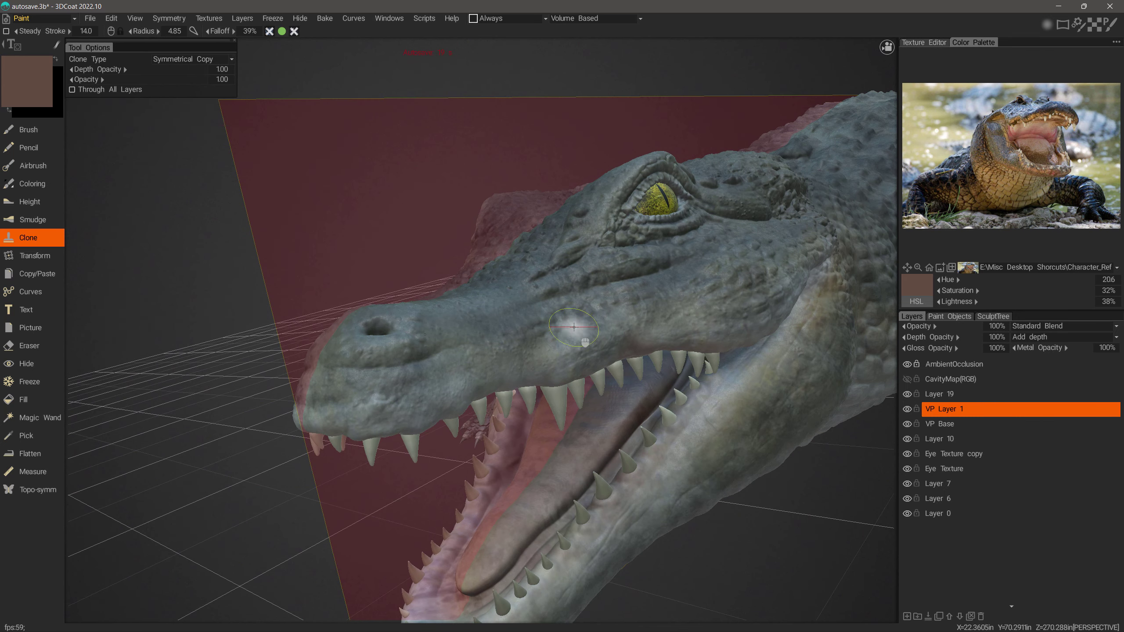
pyautogui.click(552, 350)
pyautogui.moveTo(568, 358); pyautogui.dragTo(544, 357)
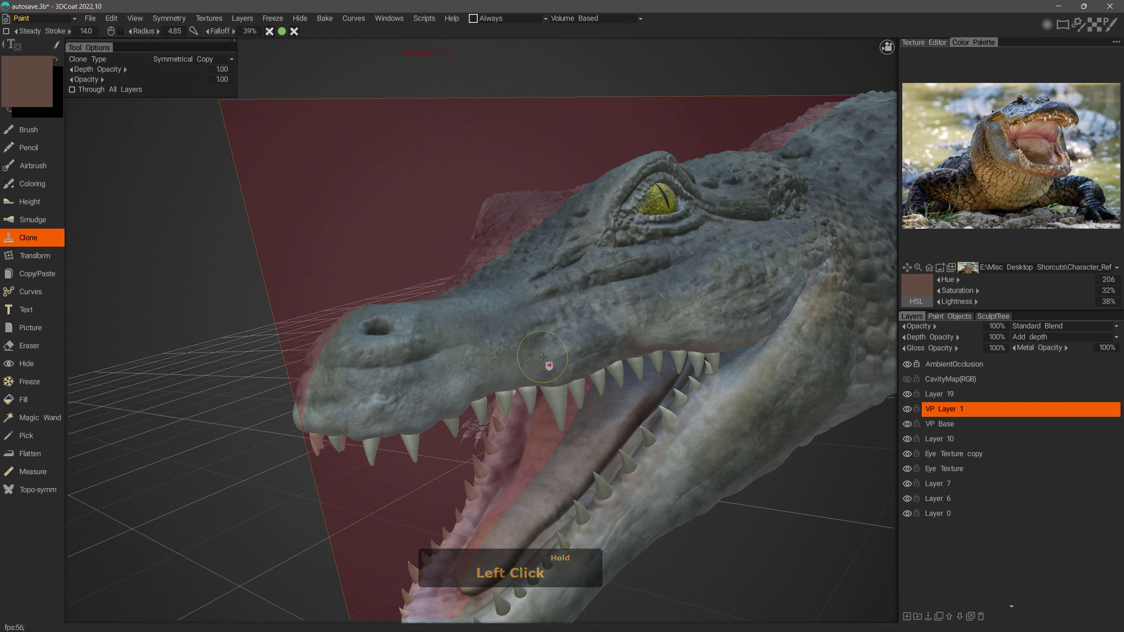
pyautogui.moveTo(609, 337); pyautogui.dragTo(456, 416, button='middle')
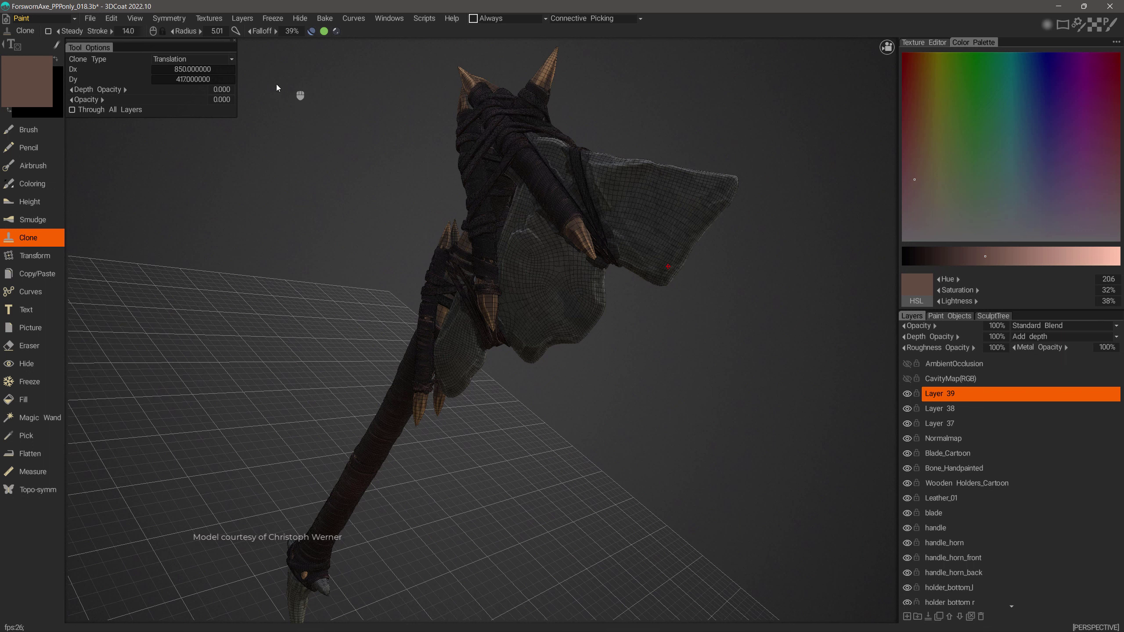
# On the axe model, choose the Copy Using Brush clone type and agree to define the topological symmetry boundary.
pyautogui.click(204, 59)
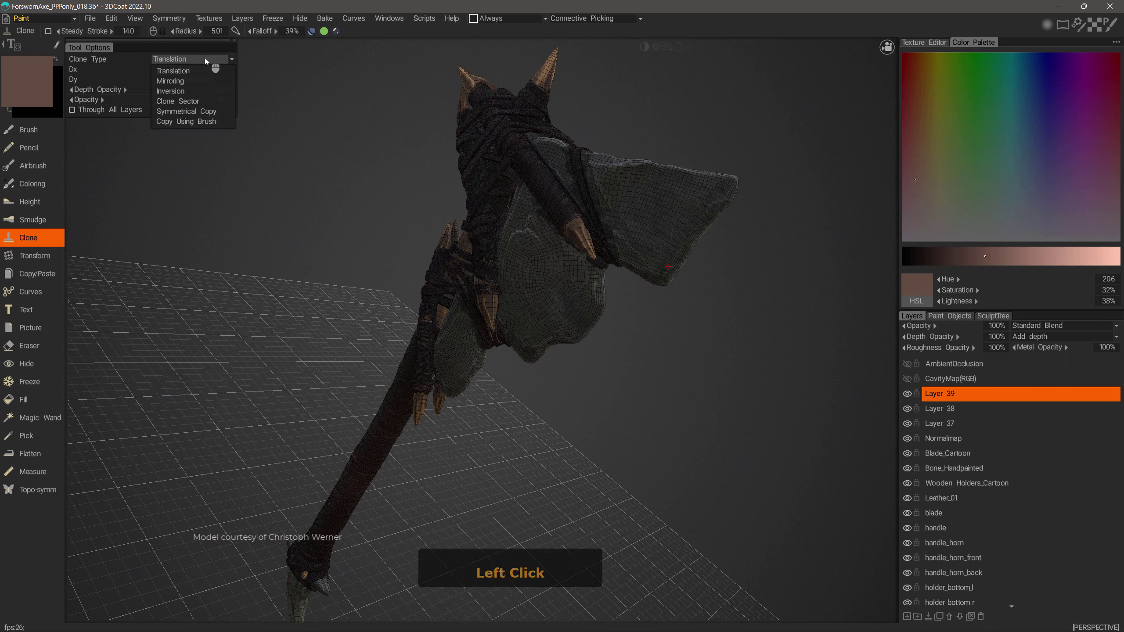
pyautogui.click(189, 122)
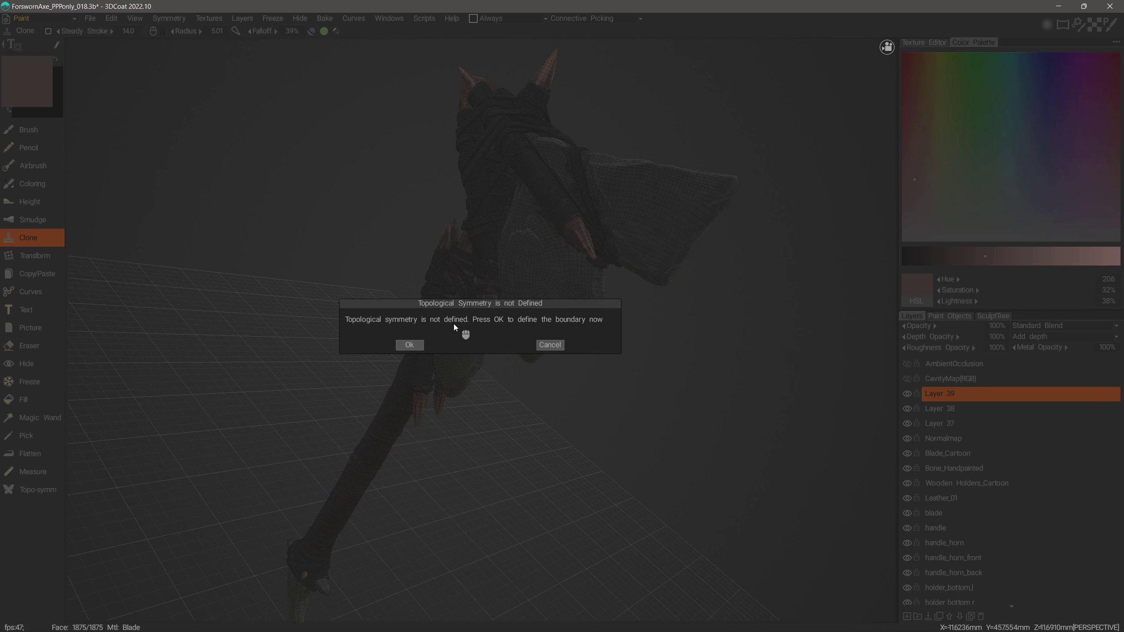
pyautogui.click(410, 345)
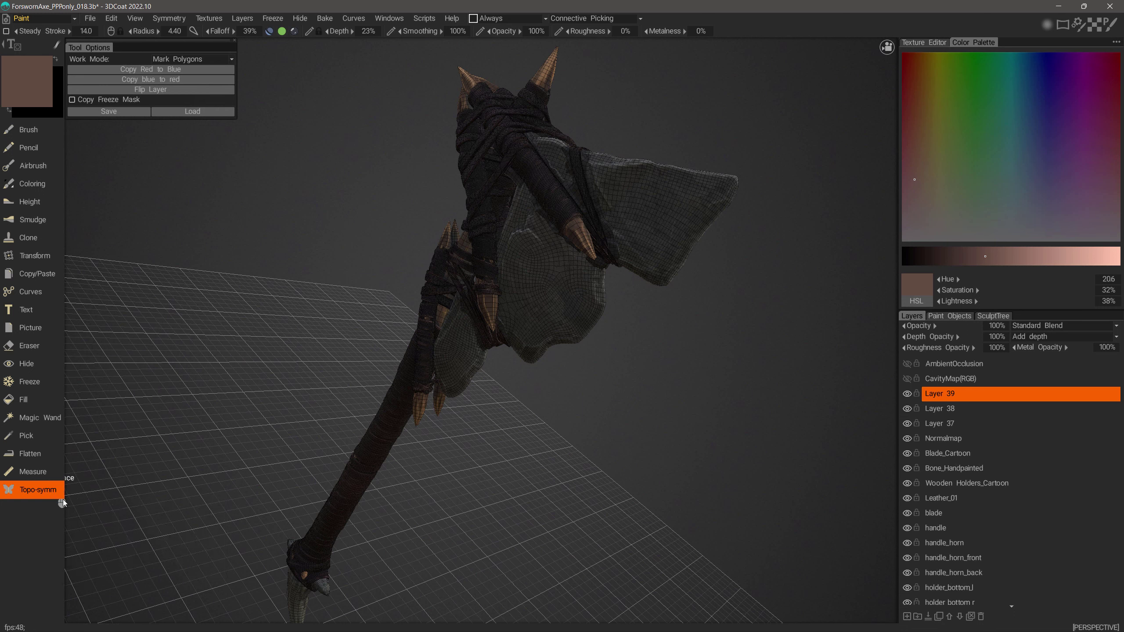
# Define the topological symmetry boundary by marking adjacent red and blue faces in the middle of the upper axe blade.
pyautogui.click(217, 58)
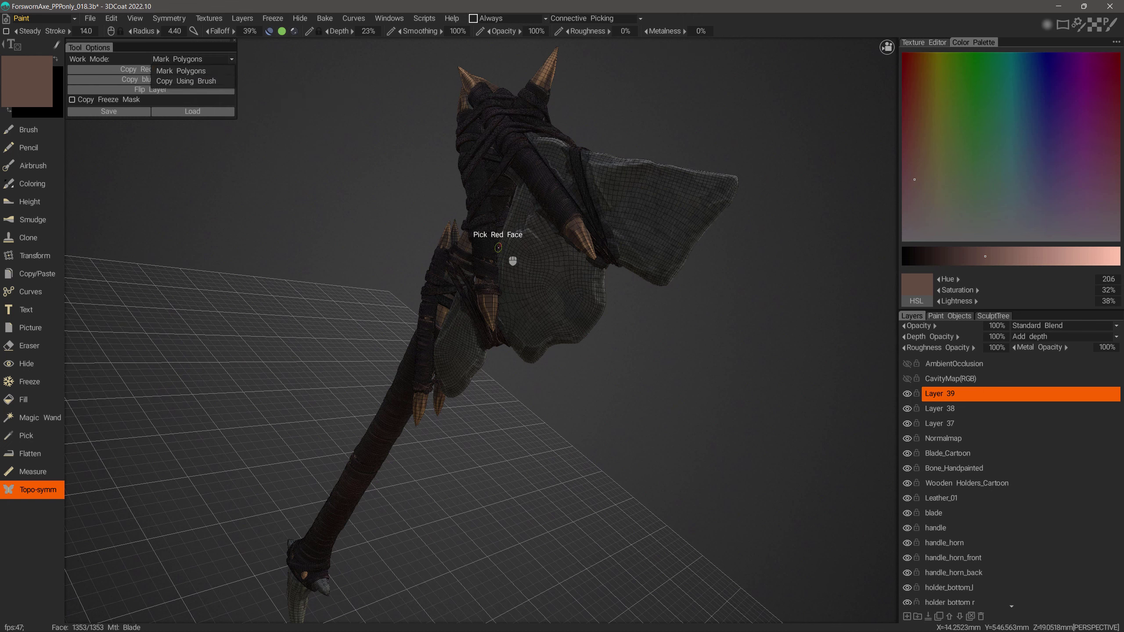
pyautogui.keyDown('alt'); pyautogui.moveTo(538, 259); pyautogui.dragTo(568, 177); pyautogui.keyUp('alt')
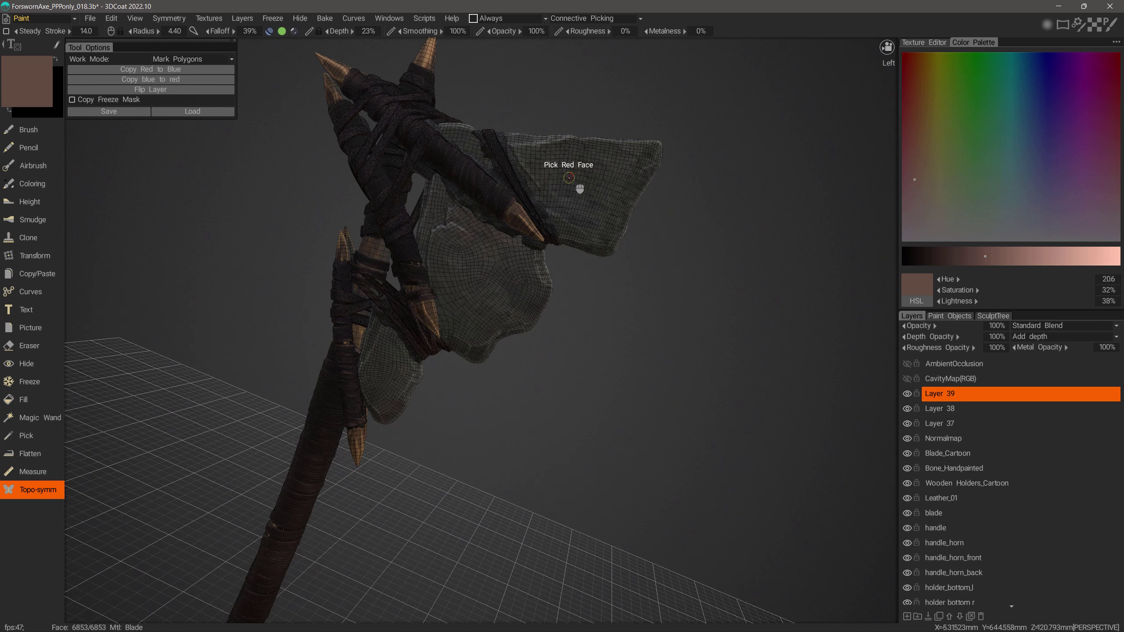
pyautogui.scroll(5, 568, 177)
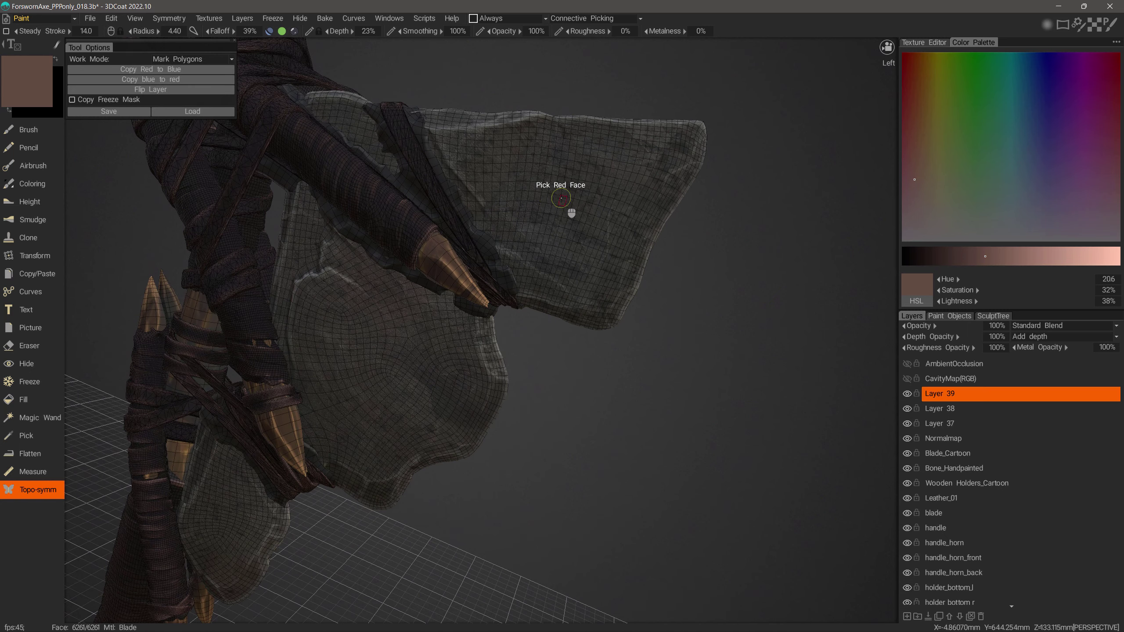
pyautogui.scroll(-6, 539, 296)
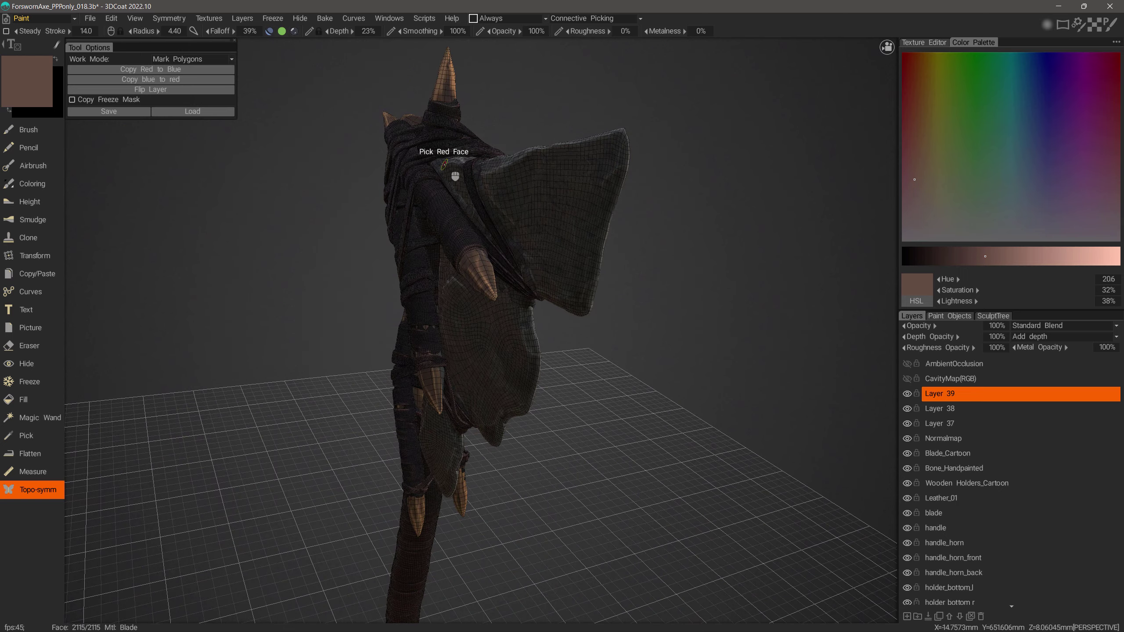
pyautogui.scroll(3, 453, 222)
pyautogui.moveTo(456, 267); pyautogui.dragTo(451, 319, button='middle')
pyautogui.scroll(2, 452, 320)
pyautogui.click(591, 165)
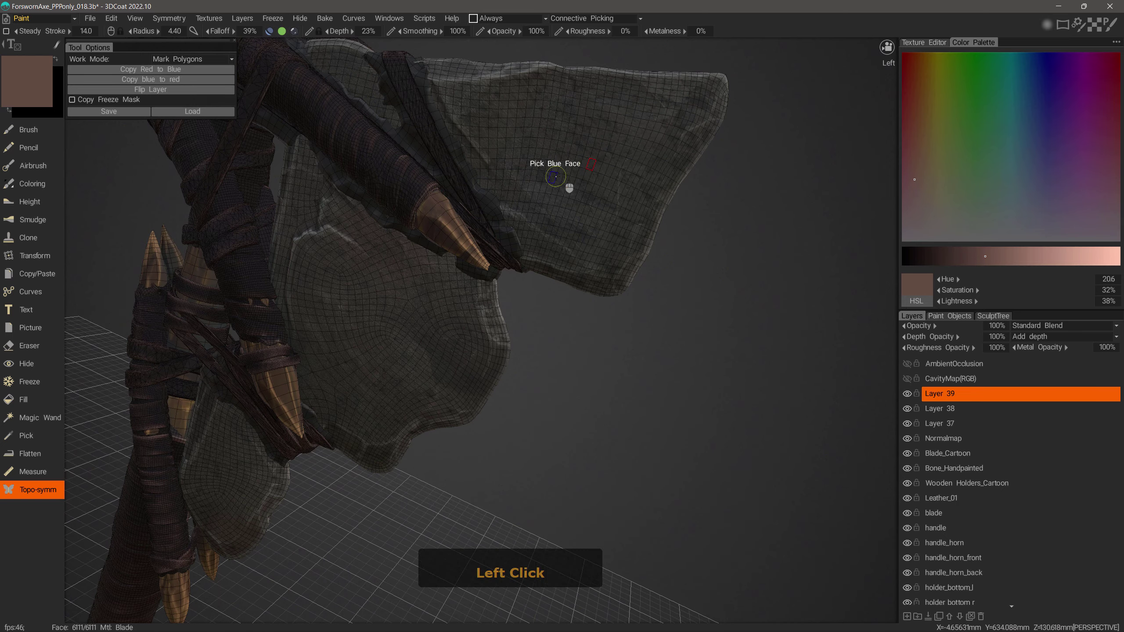
pyautogui.click(598, 165)
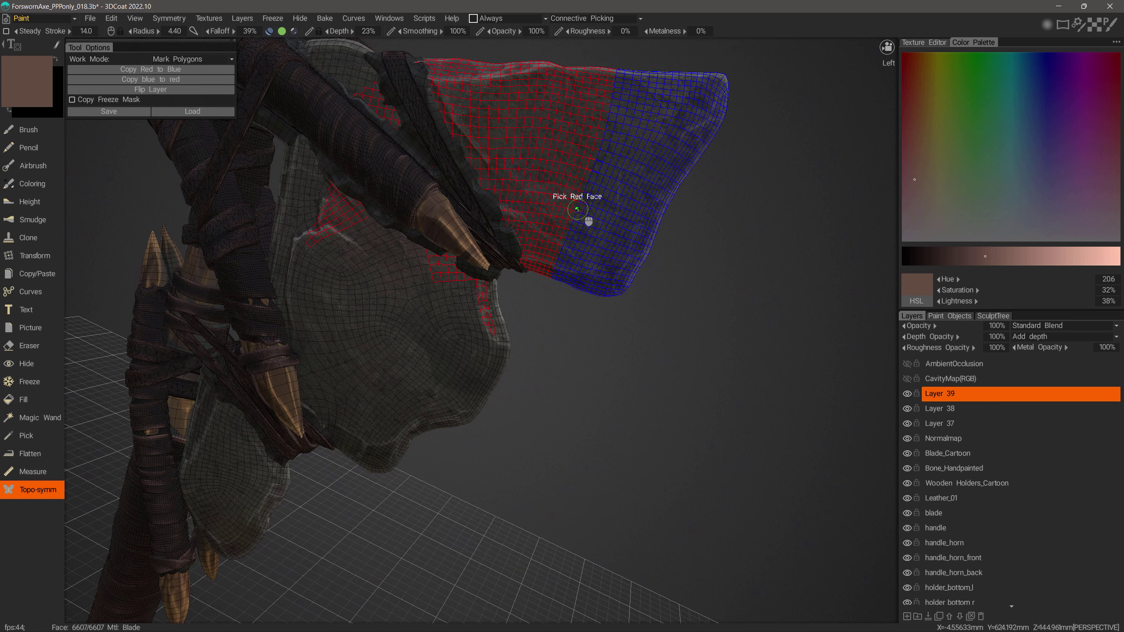
# Return to the Clone tool and set its clone type to Copy Using Brush.
pyautogui.scroll(-5, 554, 279)
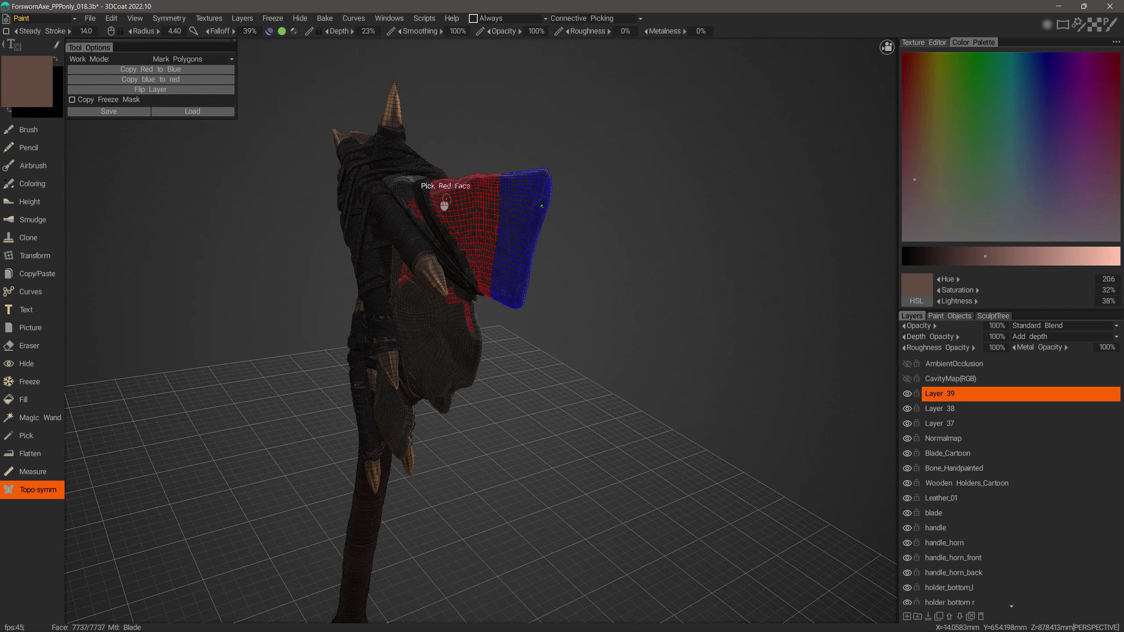
pyautogui.keyDown('alt'); pyautogui.moveTo(417, 340); pyautogui.dragTo(575, 353); pyautogui.keyUp('alt')
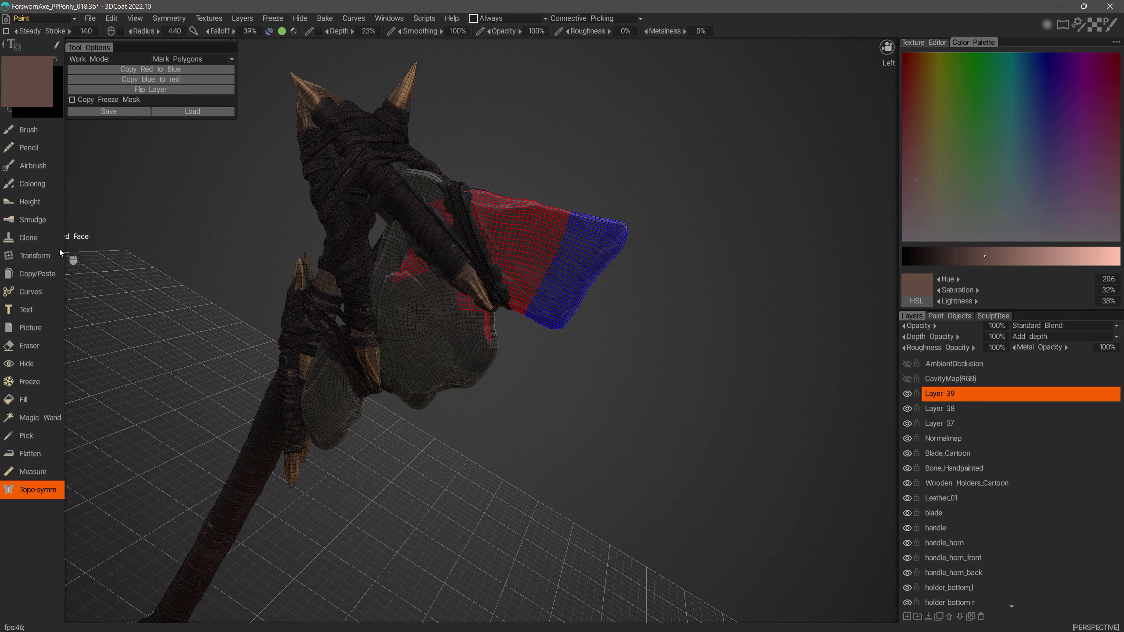
pyautogui.click(42, 235)
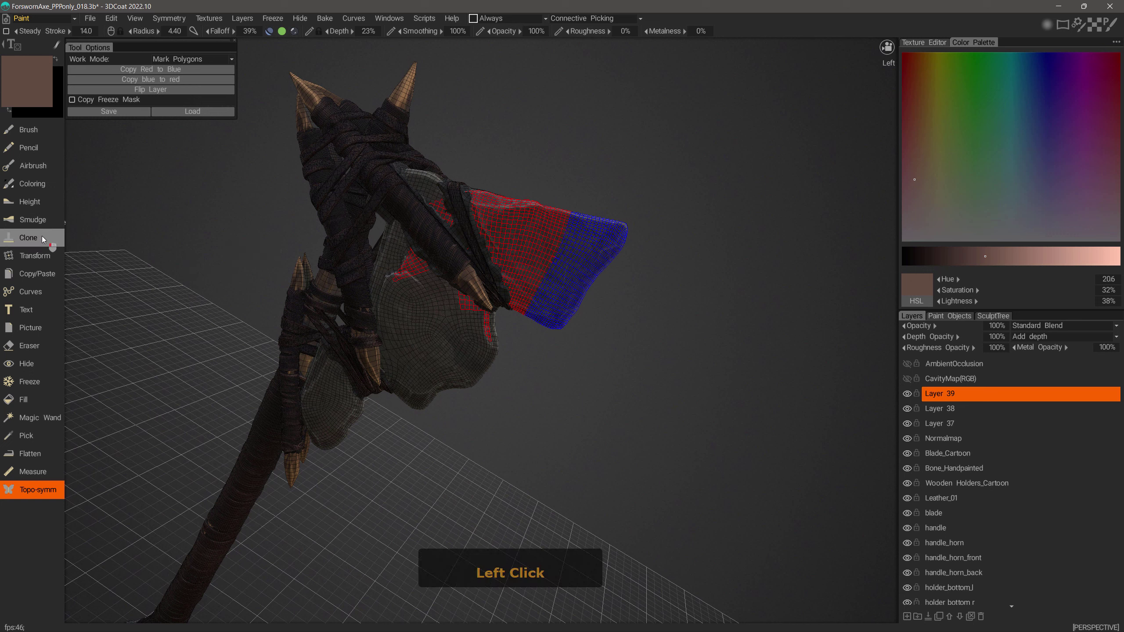
pyautogui.click(203, 60)
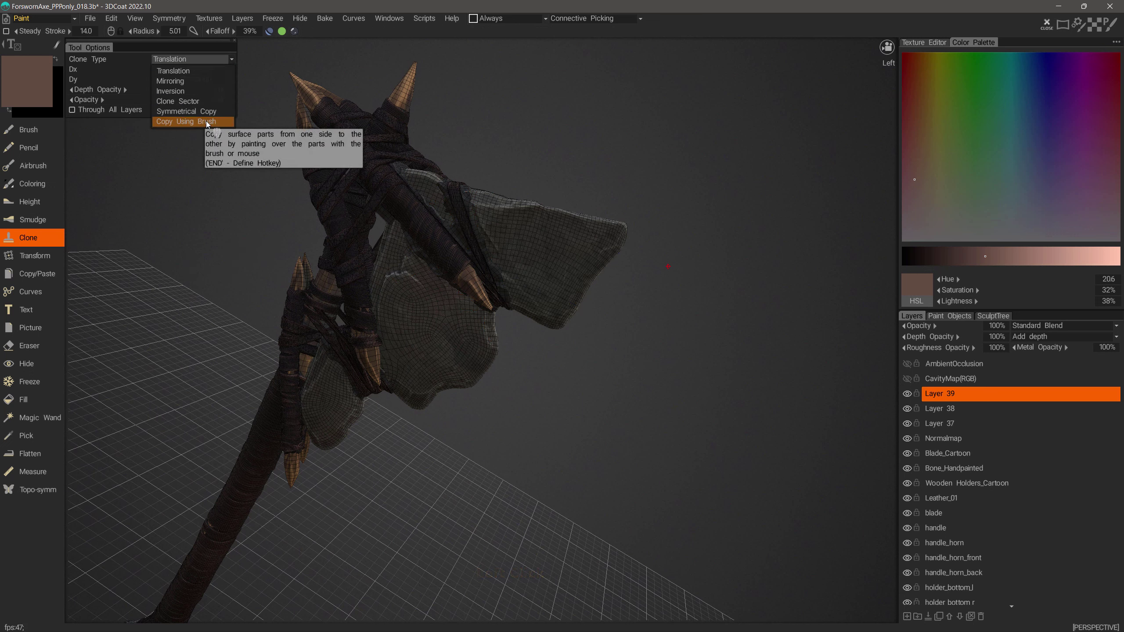
pyautogui.click(205, 122)
# Make Layer 37 active and brush over the upper axe blade to copy surface parts across the topological symmetry boundary.
pyautogui.scroll(5, 517, 274)
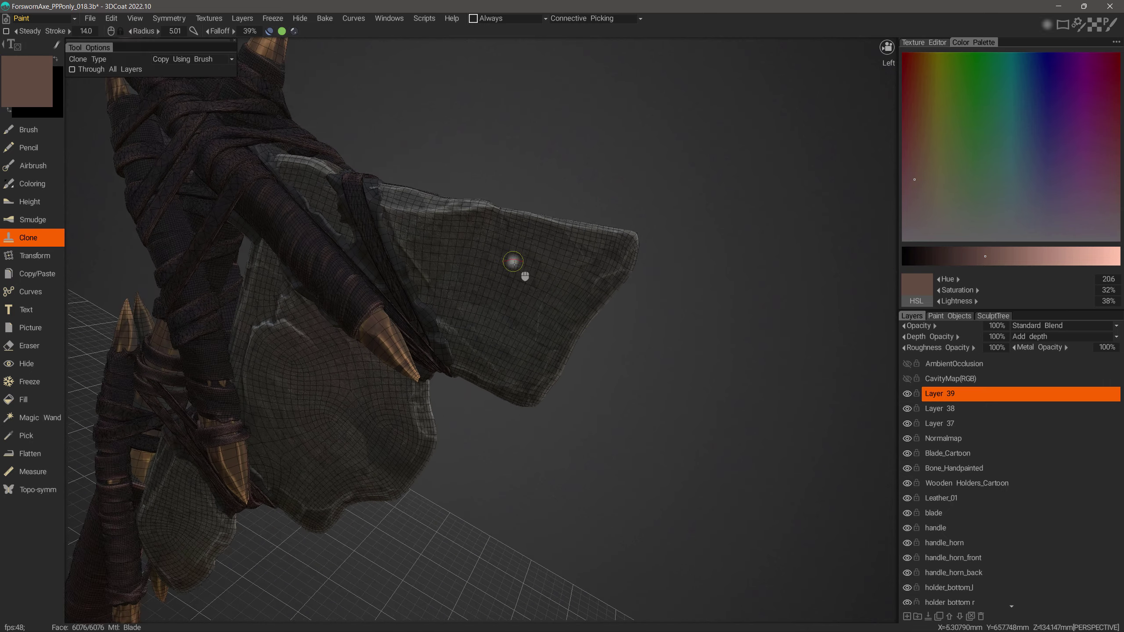
pyautogui.scroll(5, 513, 261)
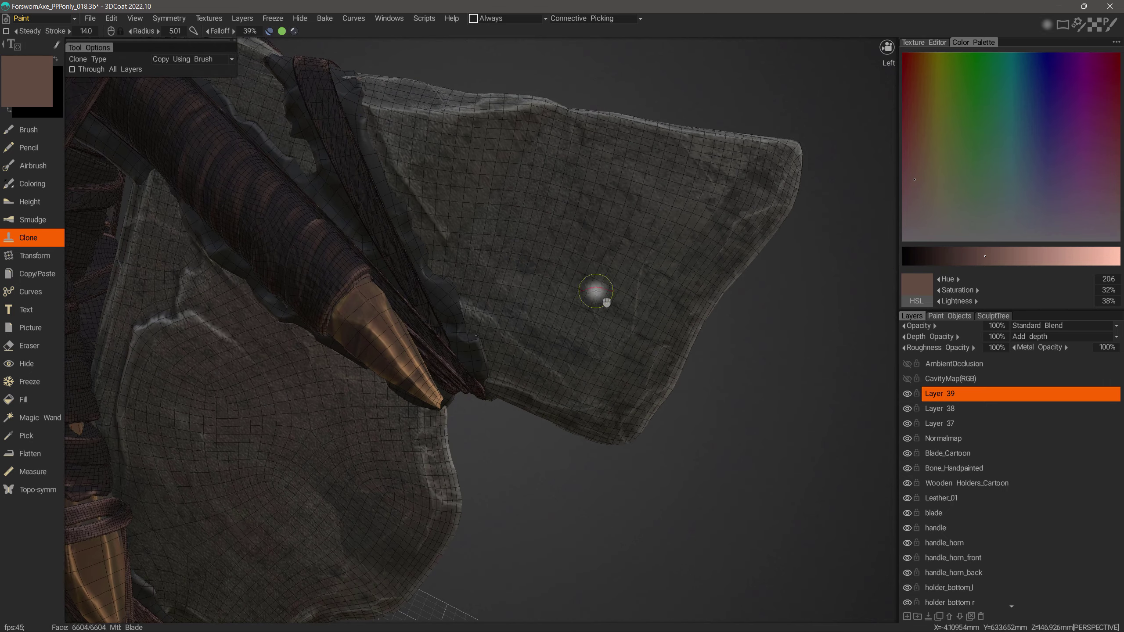
pyautogui.click(939, 421)
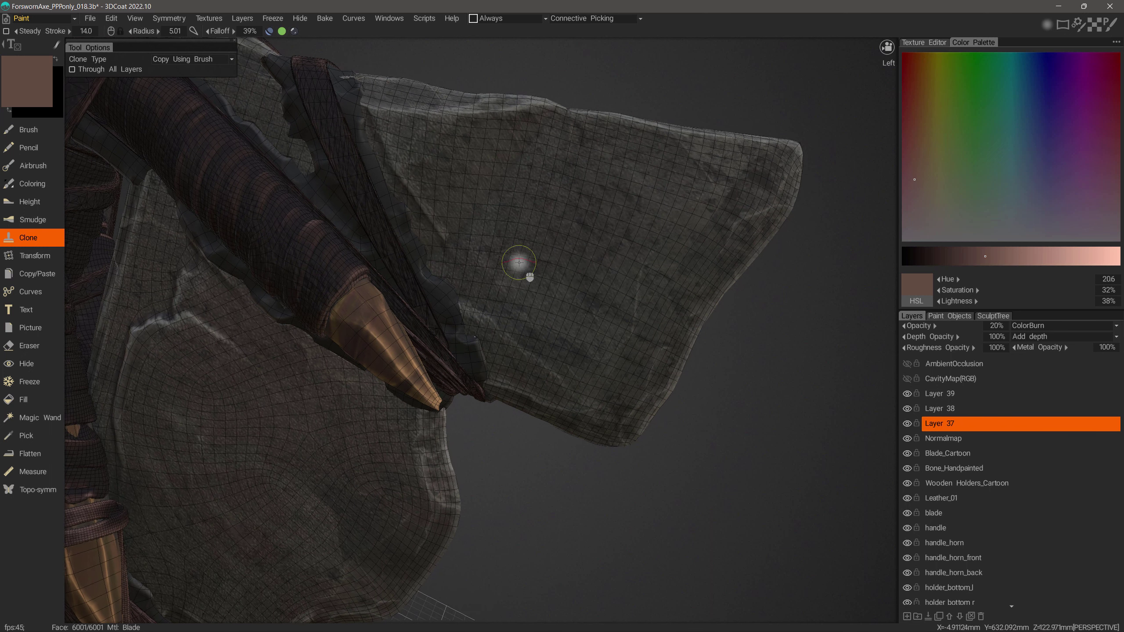
pyautogui.moveTo(522, 262); pyautogui.dragTo(617, 284)
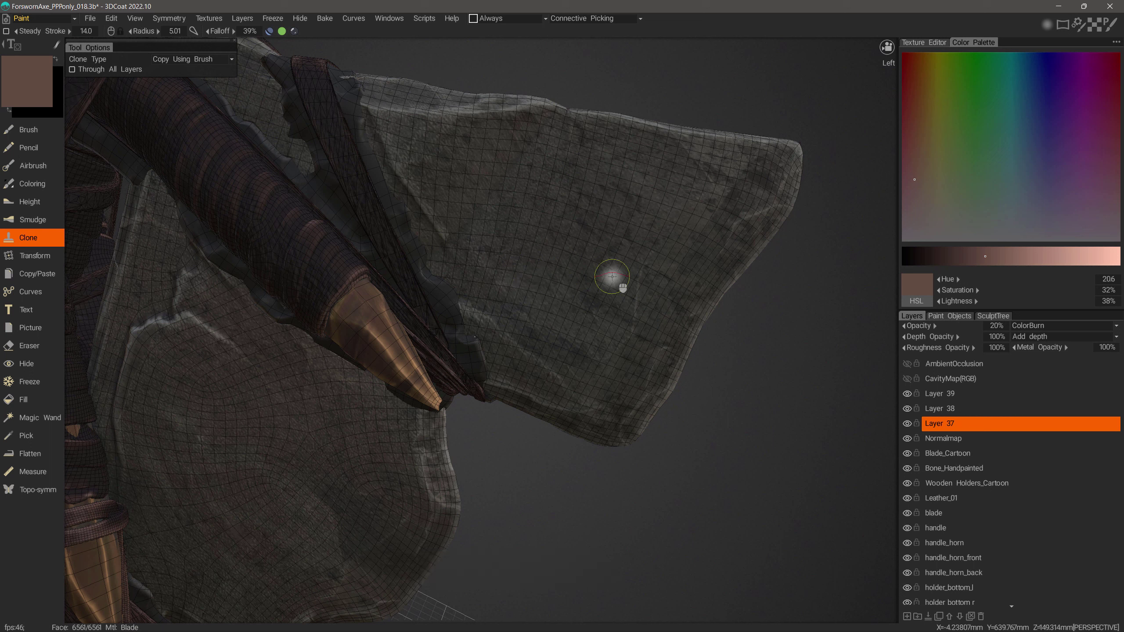
pyautogui.click(487, 247)
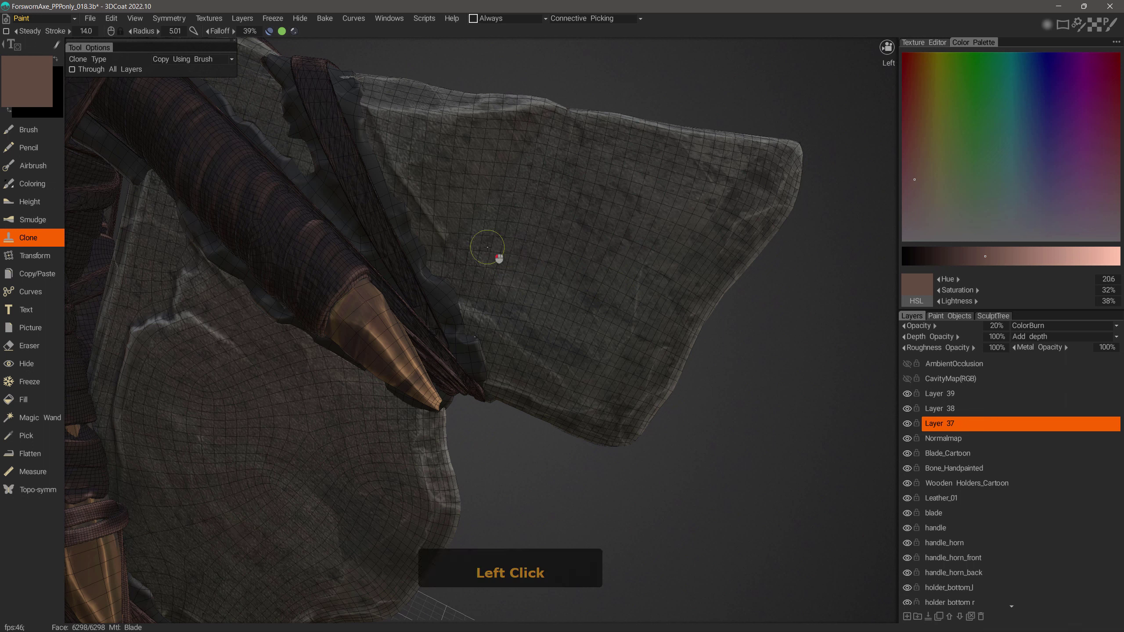
pyautogui.doubleClick(505, 227)
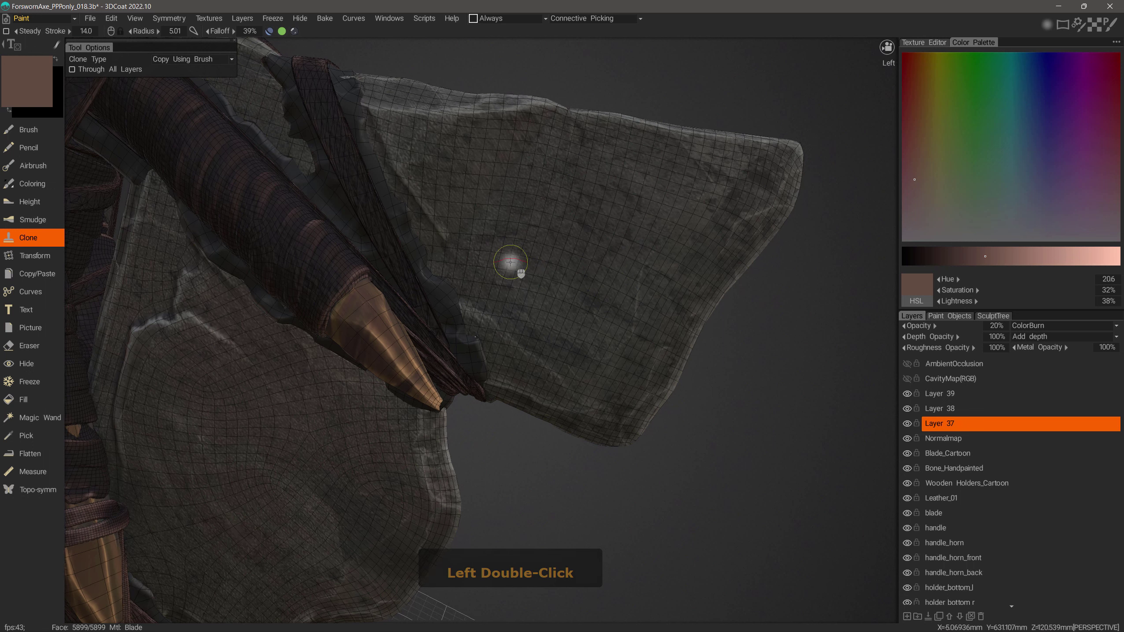
pyautogui.keyDown('alt'); pyautogui.moveTo(509, 264); pyautogui.dragTo(517, 331); pyautogui.keyUp('alt')
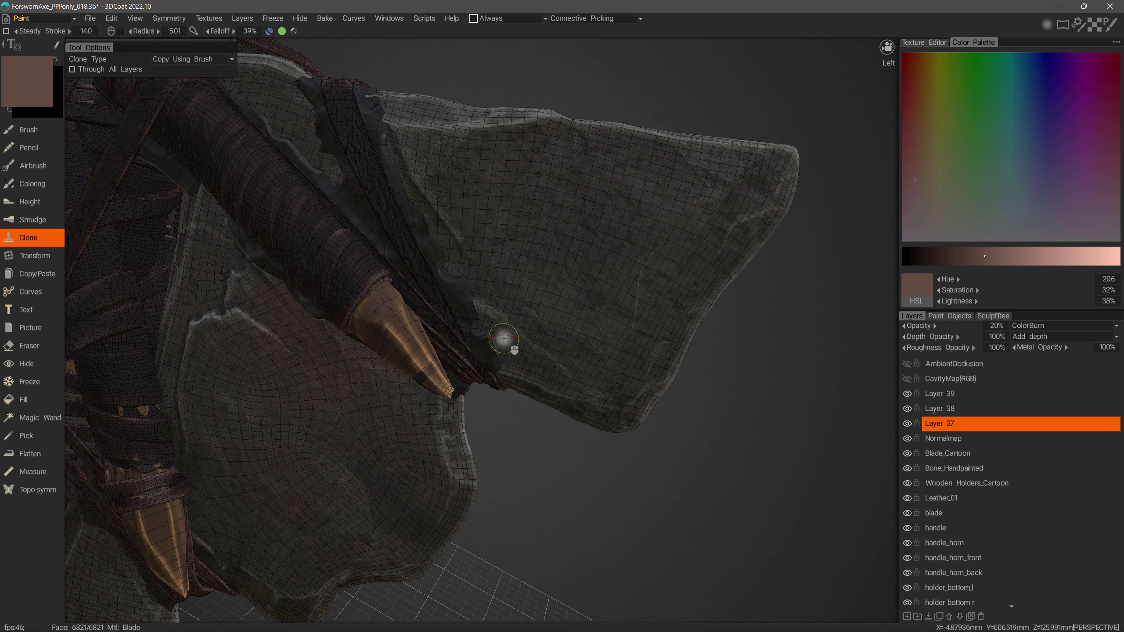
pyautogui.moveTo(502, 346); pyautogui.dragTo(632, 518, button='right')
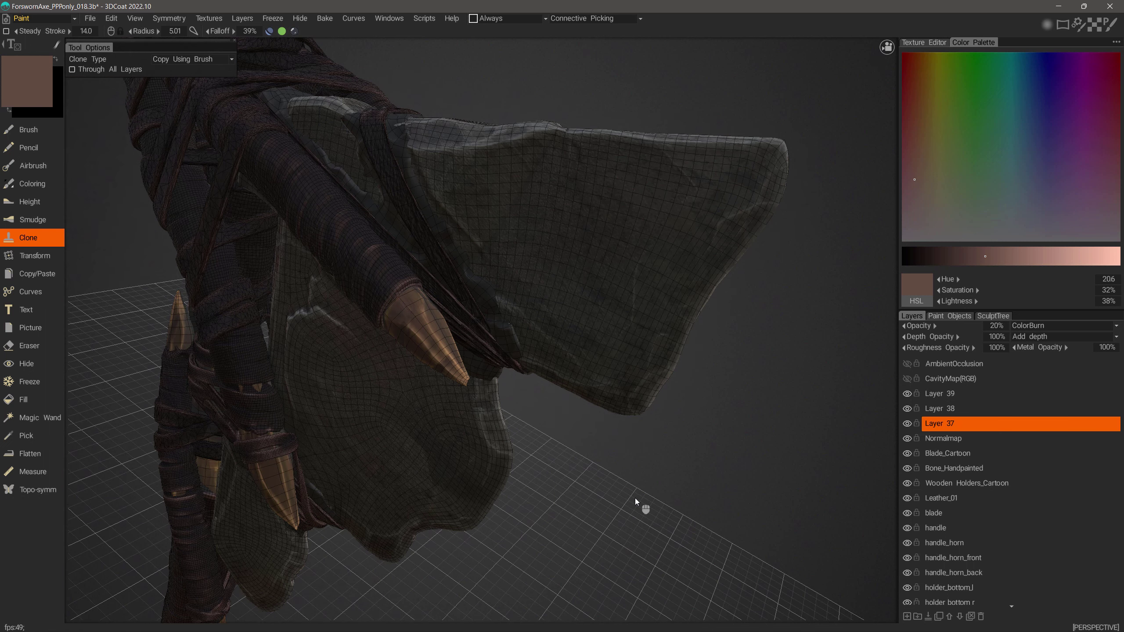